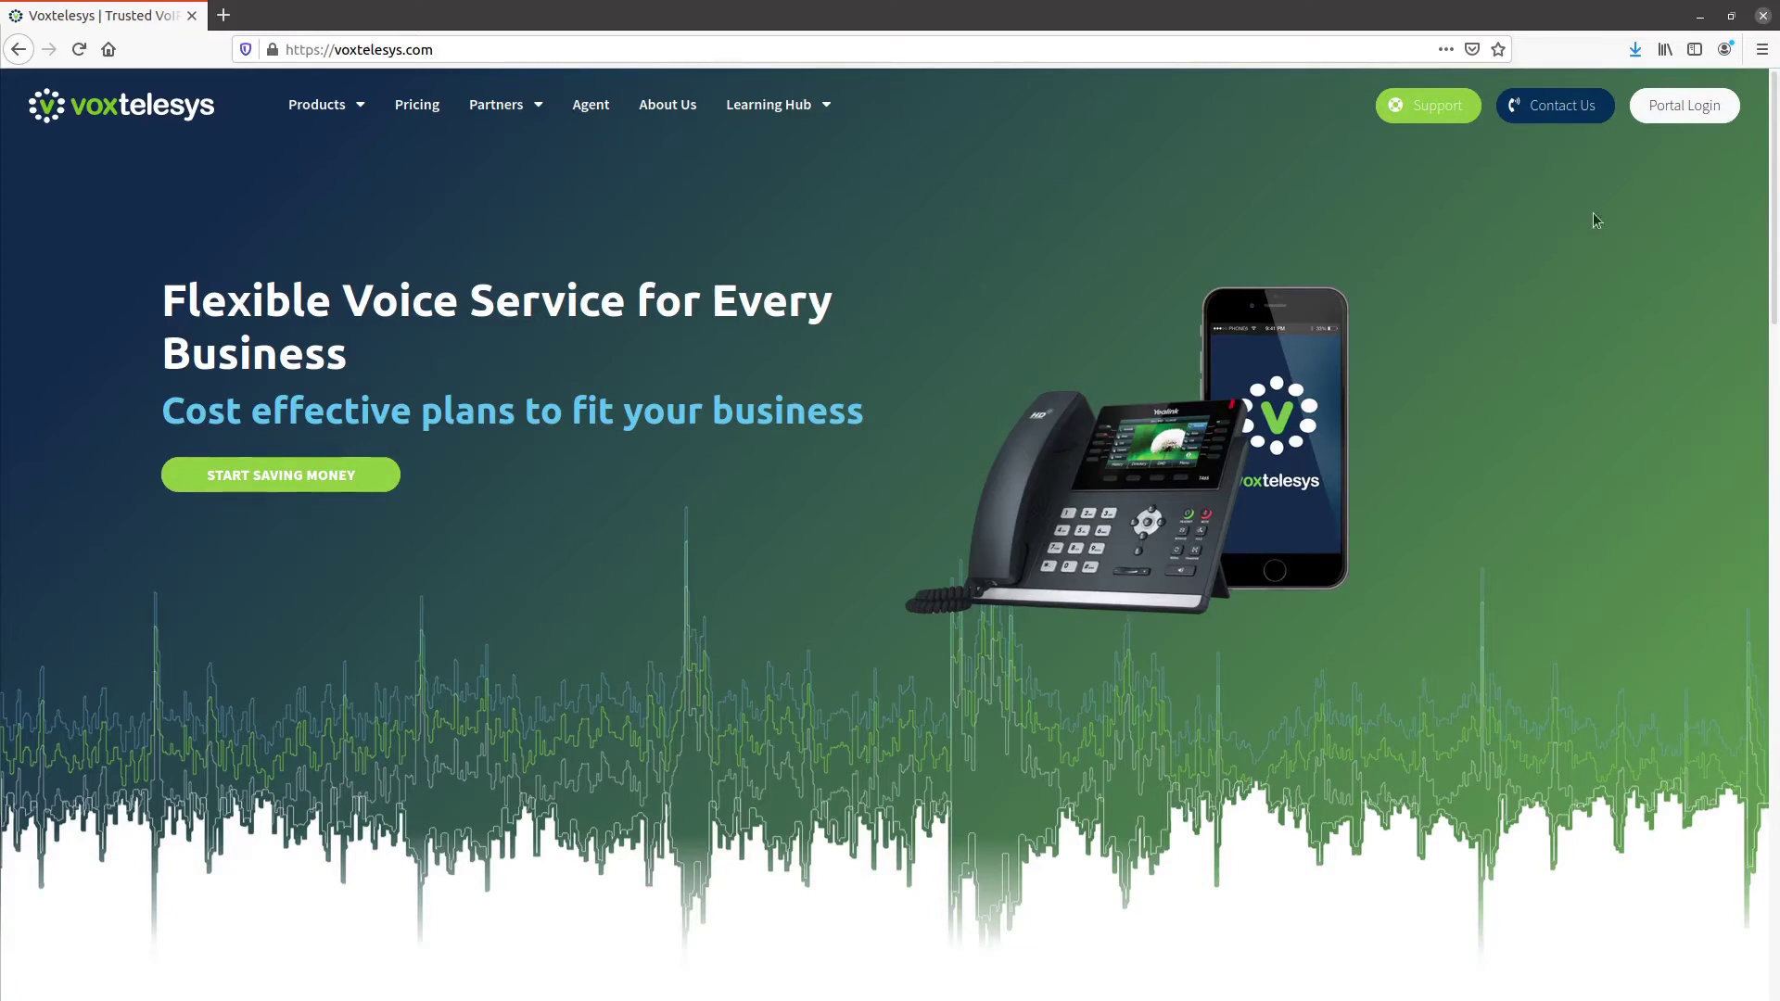
Register the new portal account and confirm it from the confirmation email.
click(1689, 113)
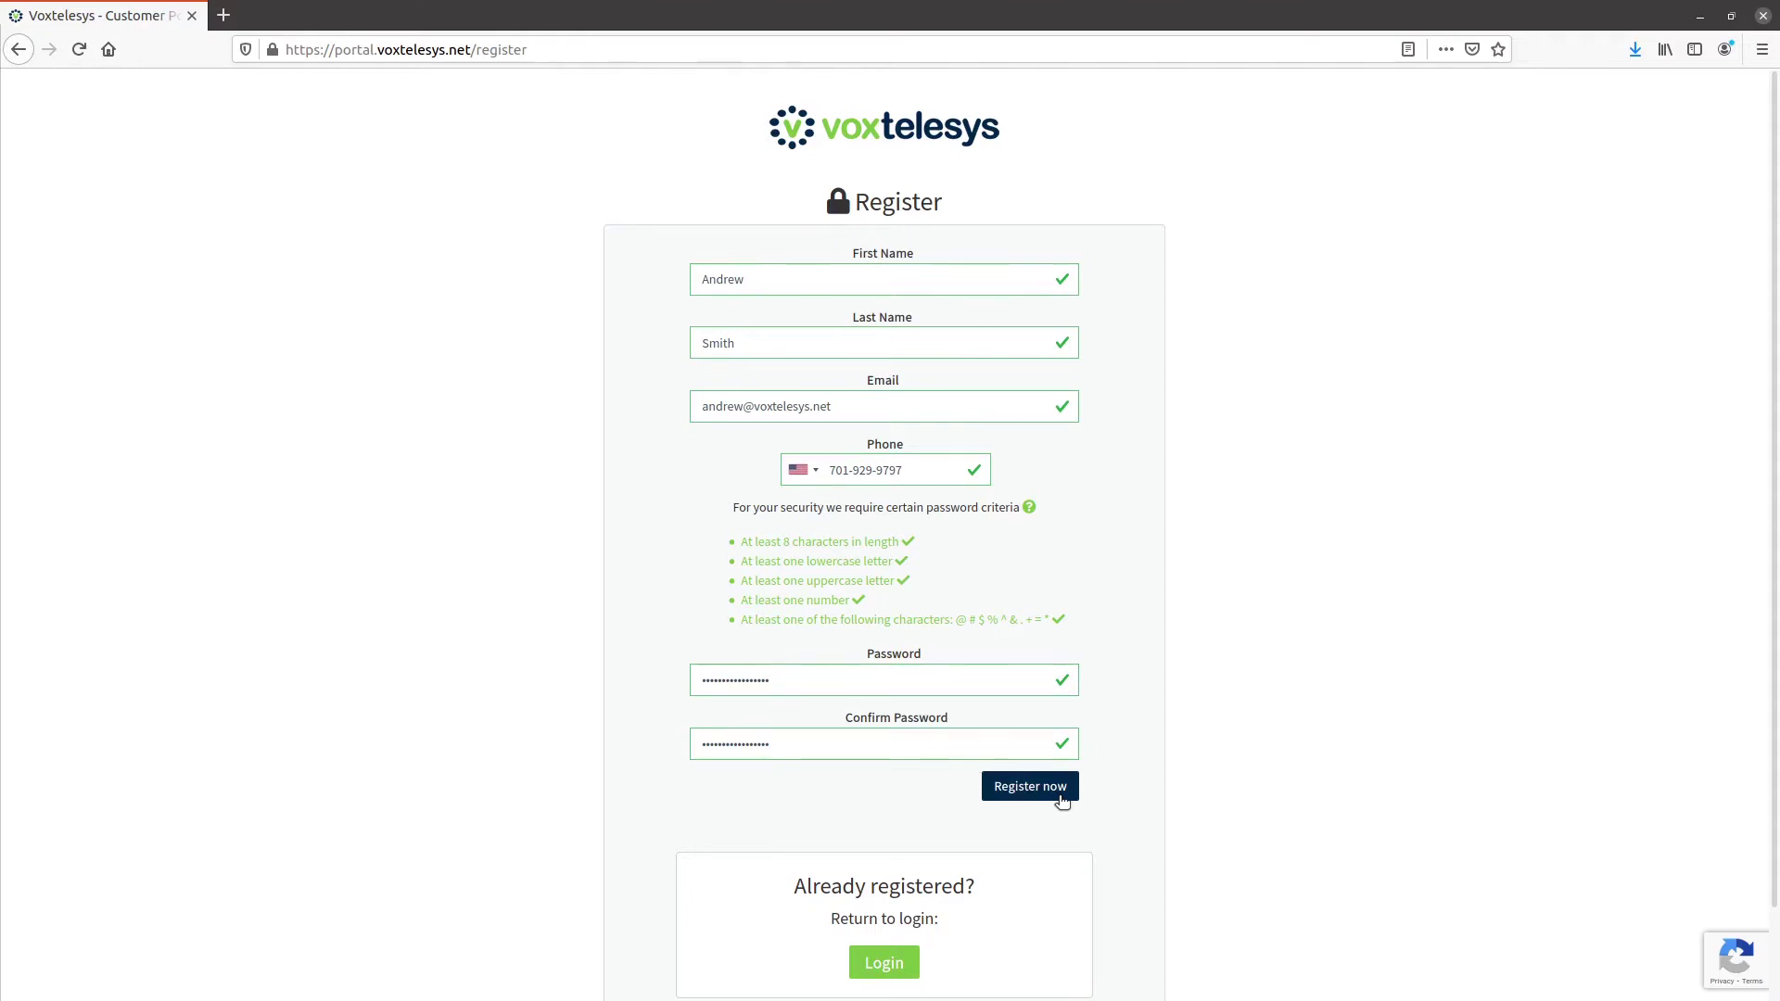
click(1062, 800)
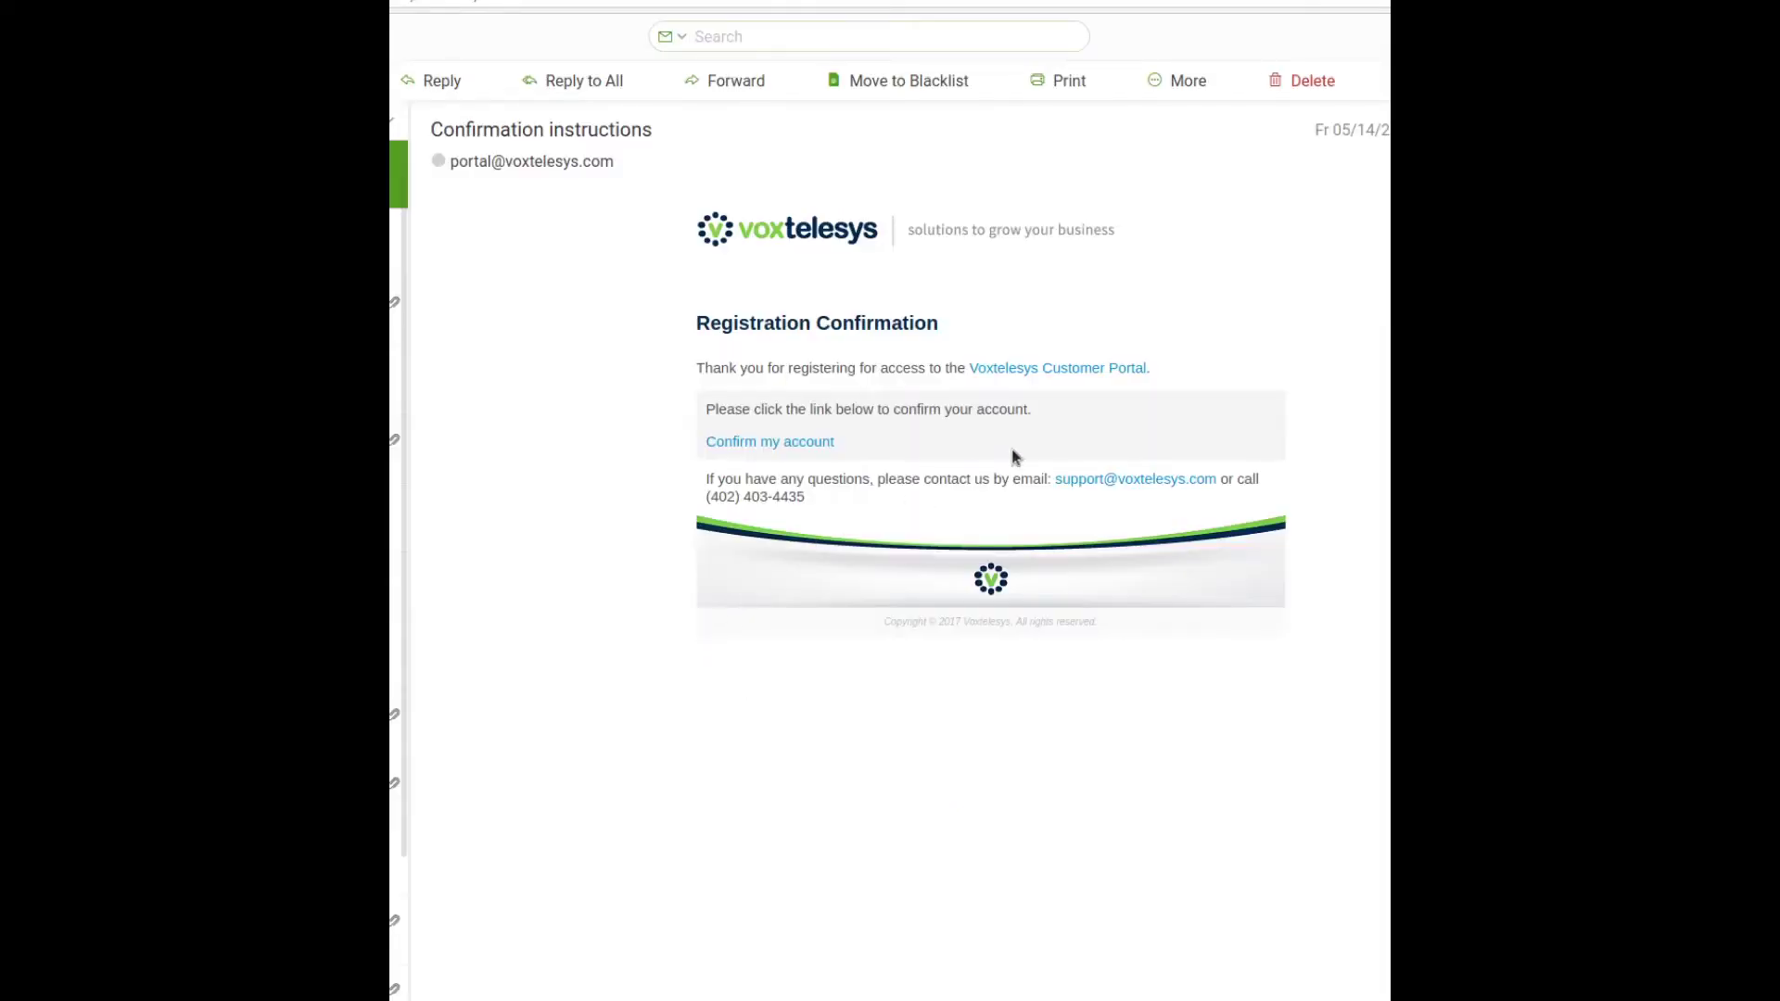
click(767, 443)
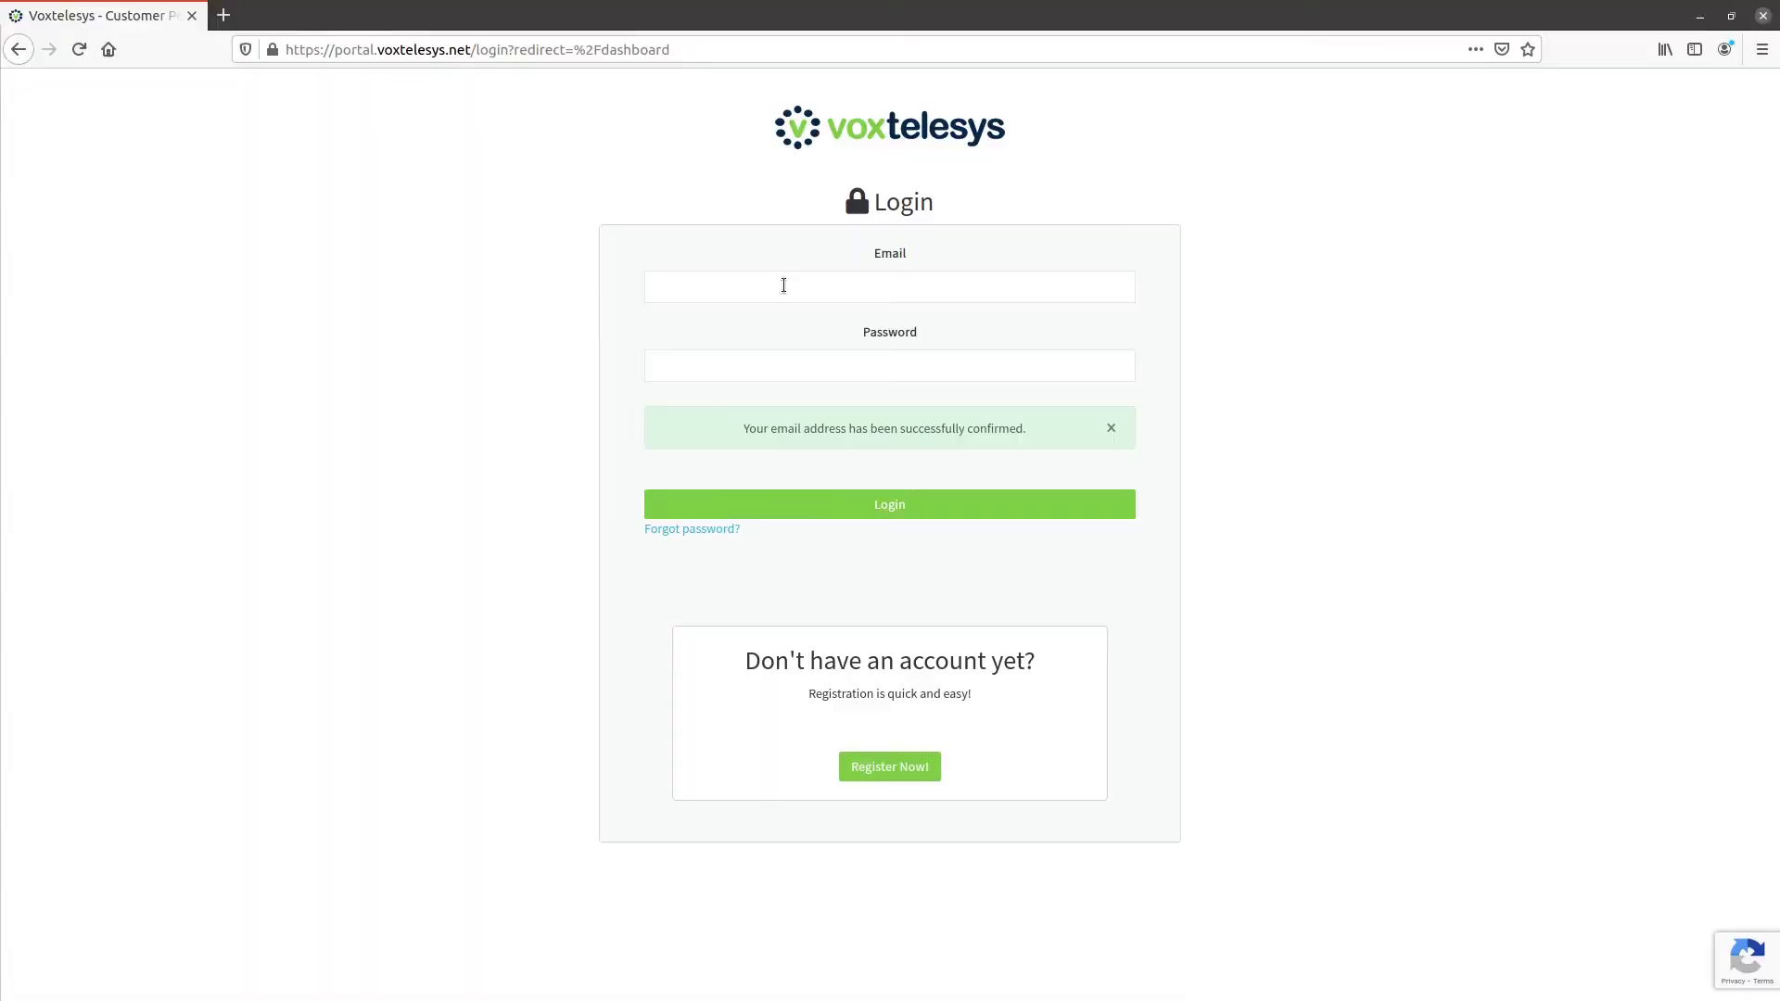
Log in to the portal with the registered email and password.
click(783, 285)
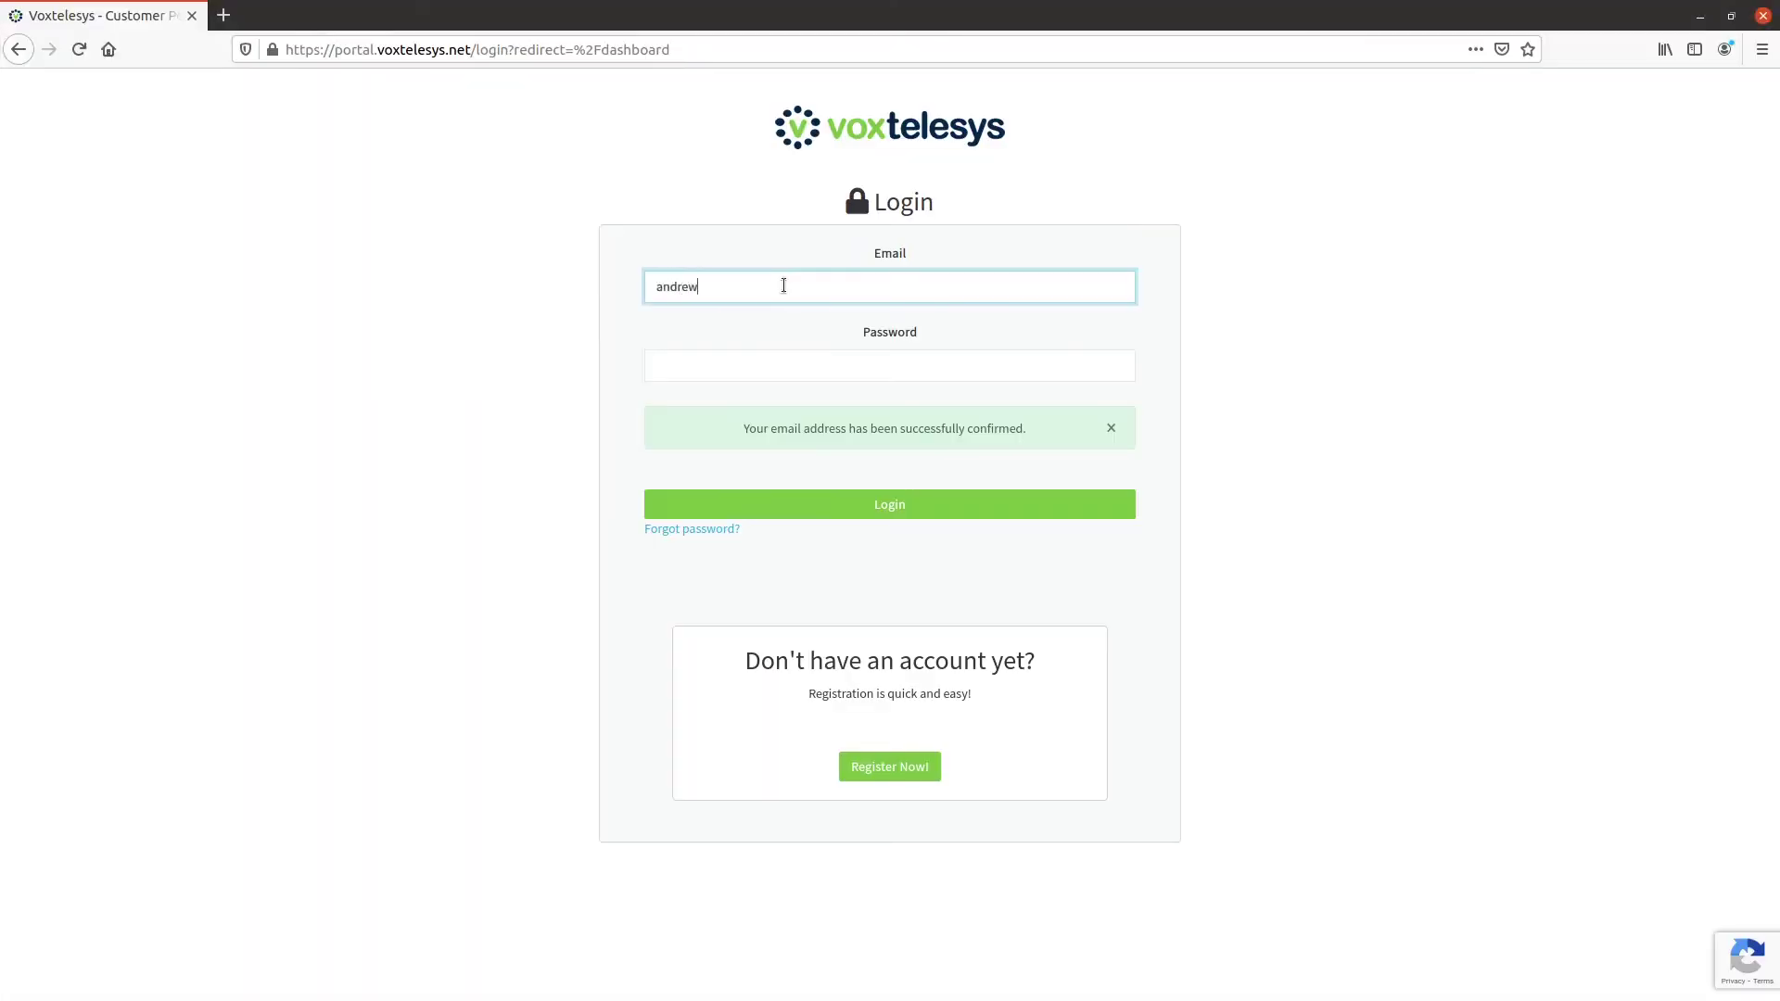
key(Tab)
text(****)
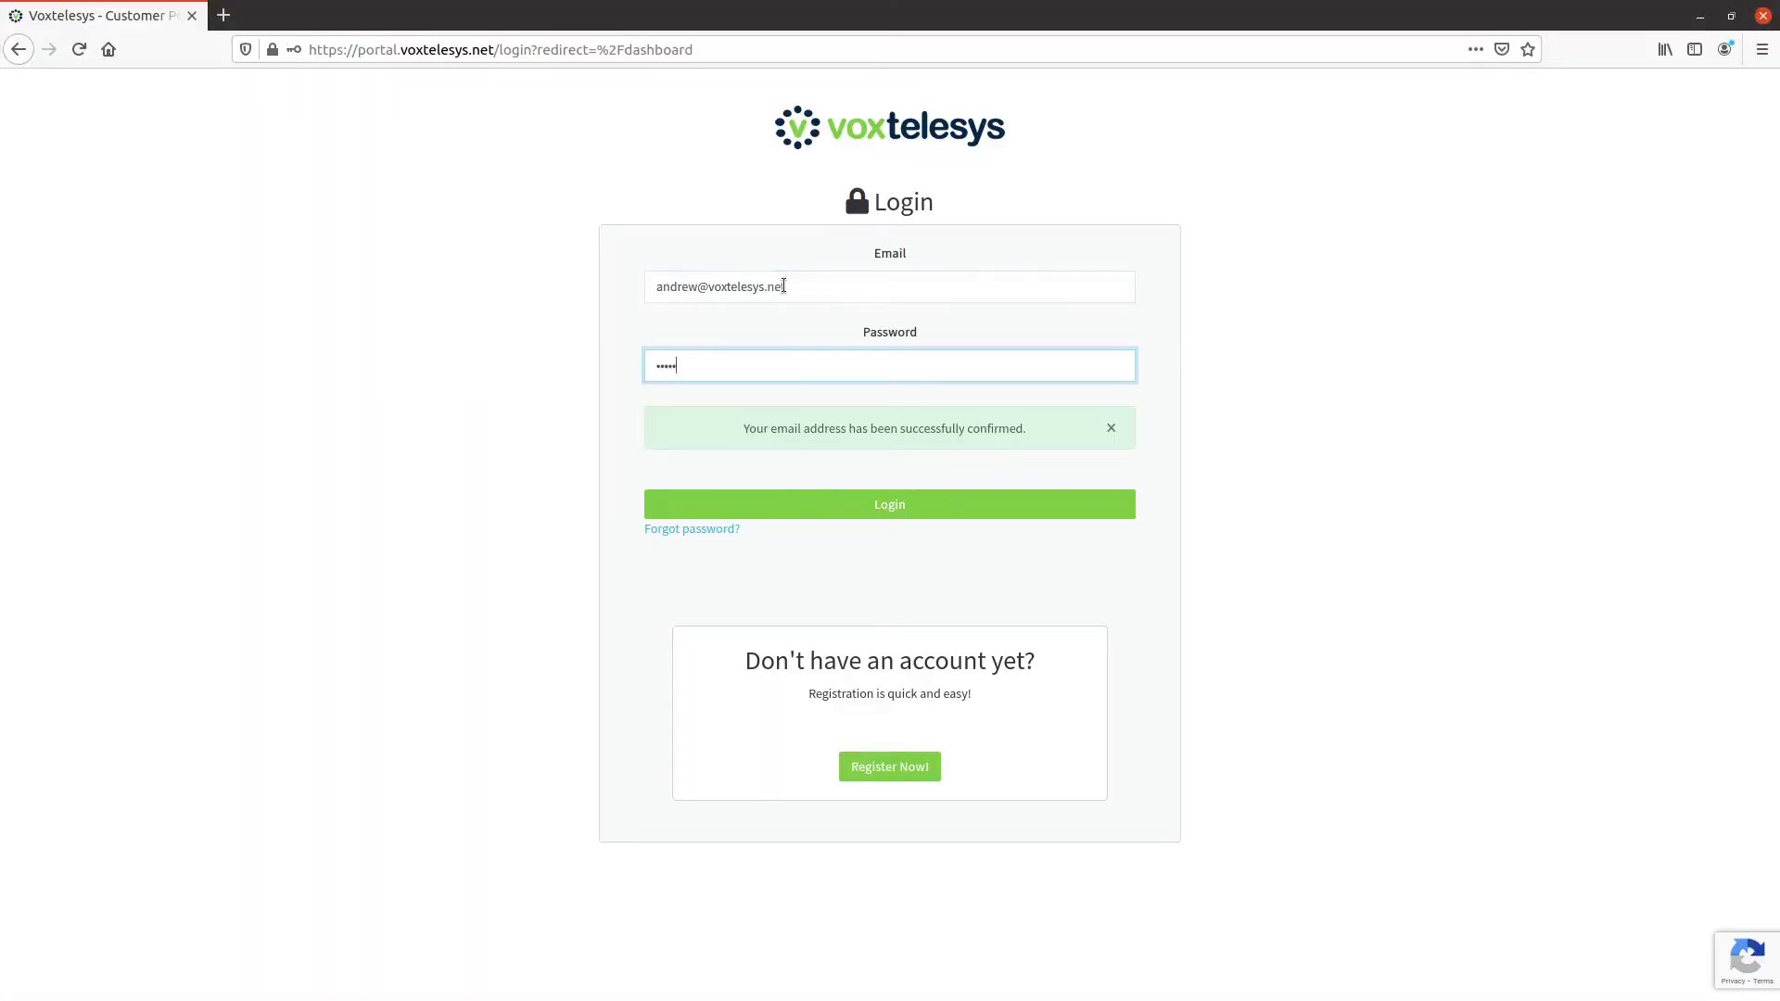
text(********)
key(Return)
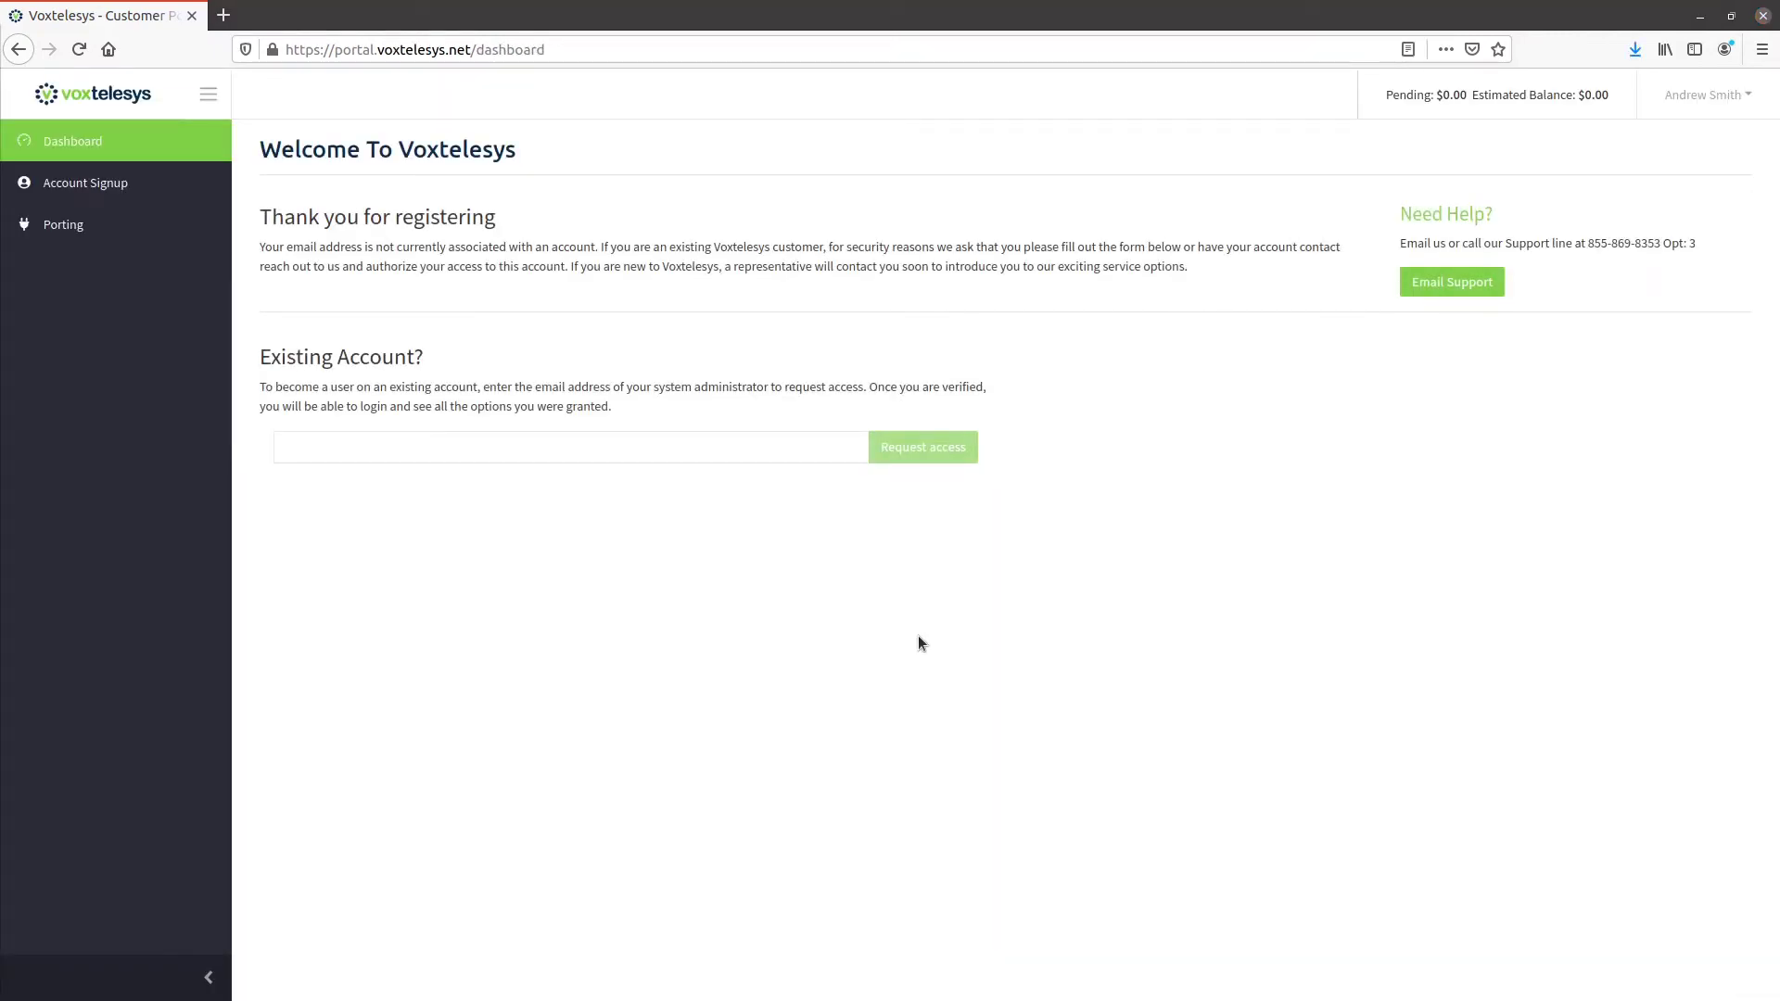
click(171, 199)
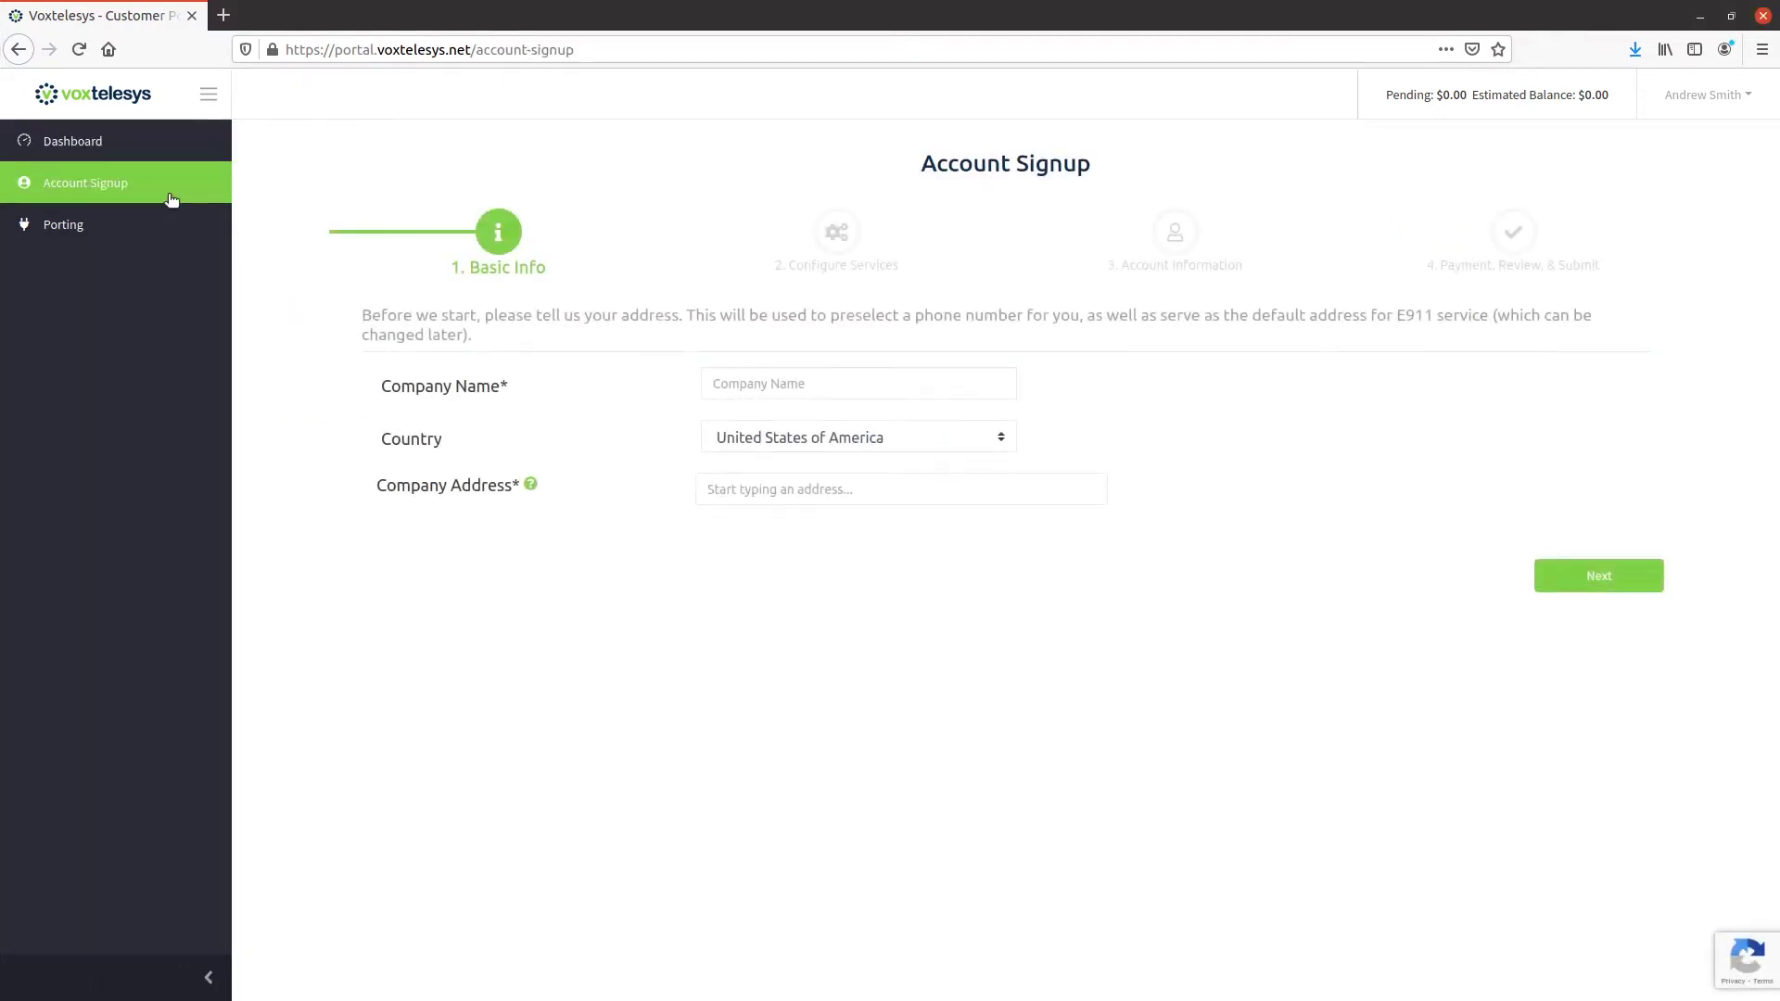
click(725, 379)
text(S)
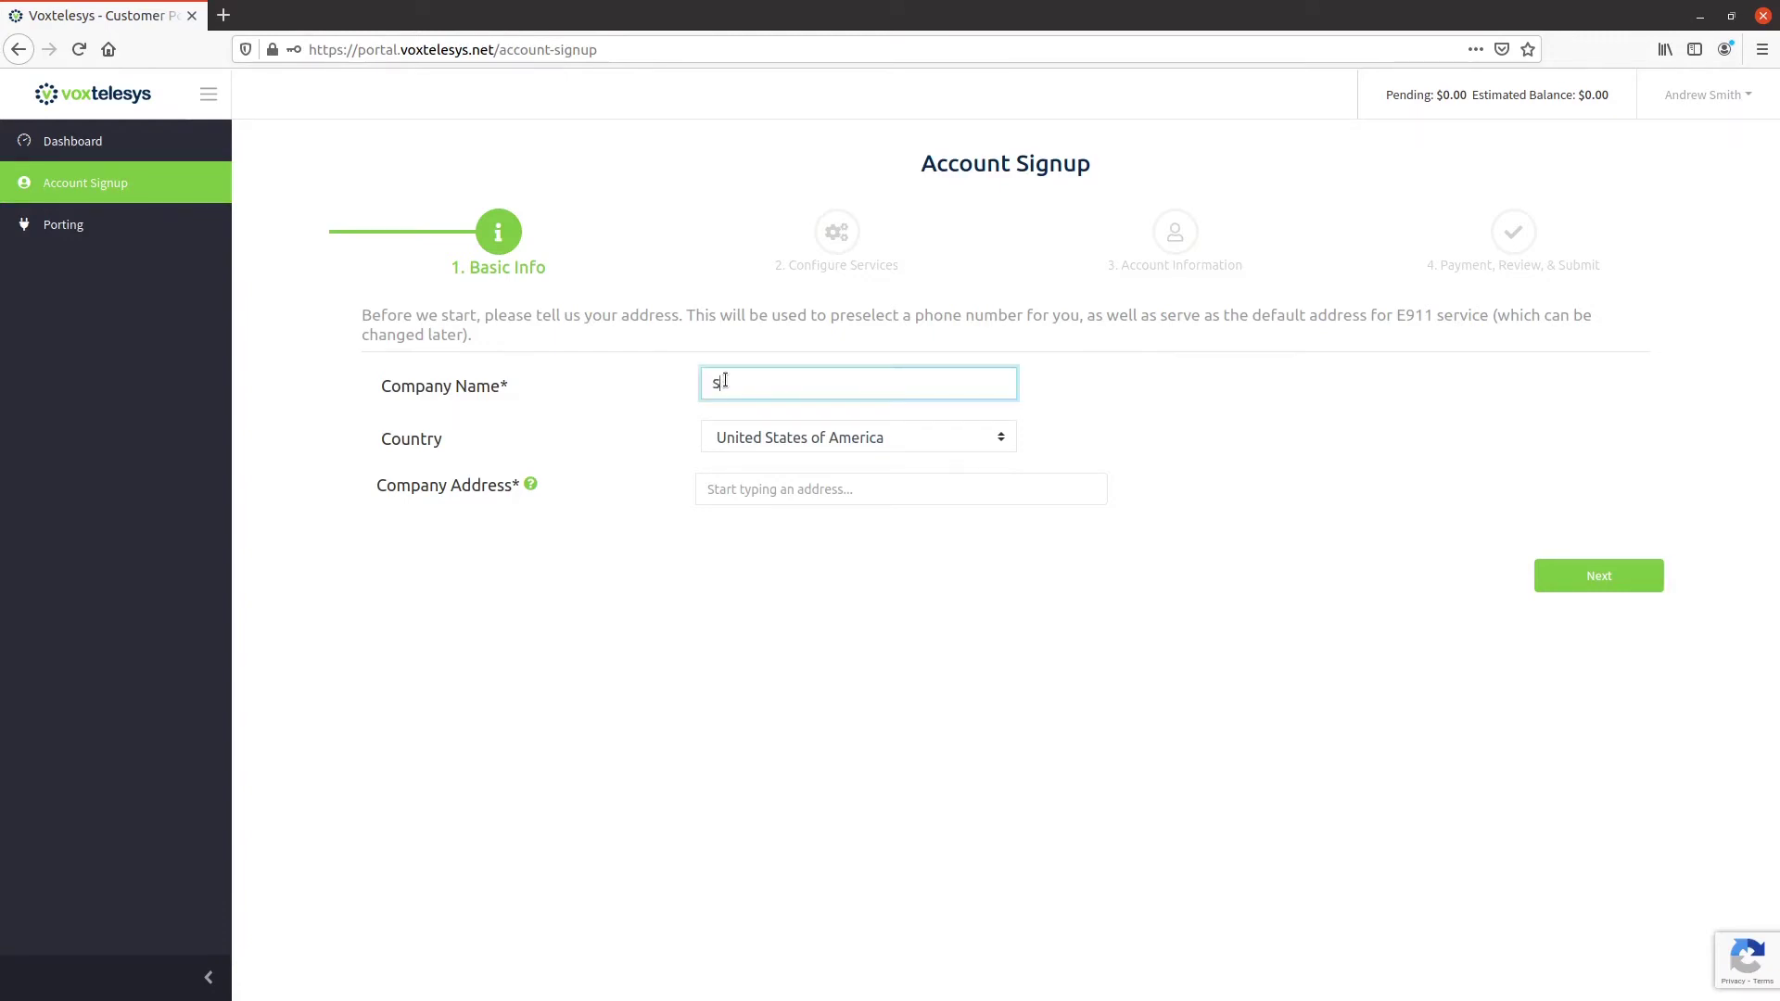
text(mith Inc.)
key(Tab)
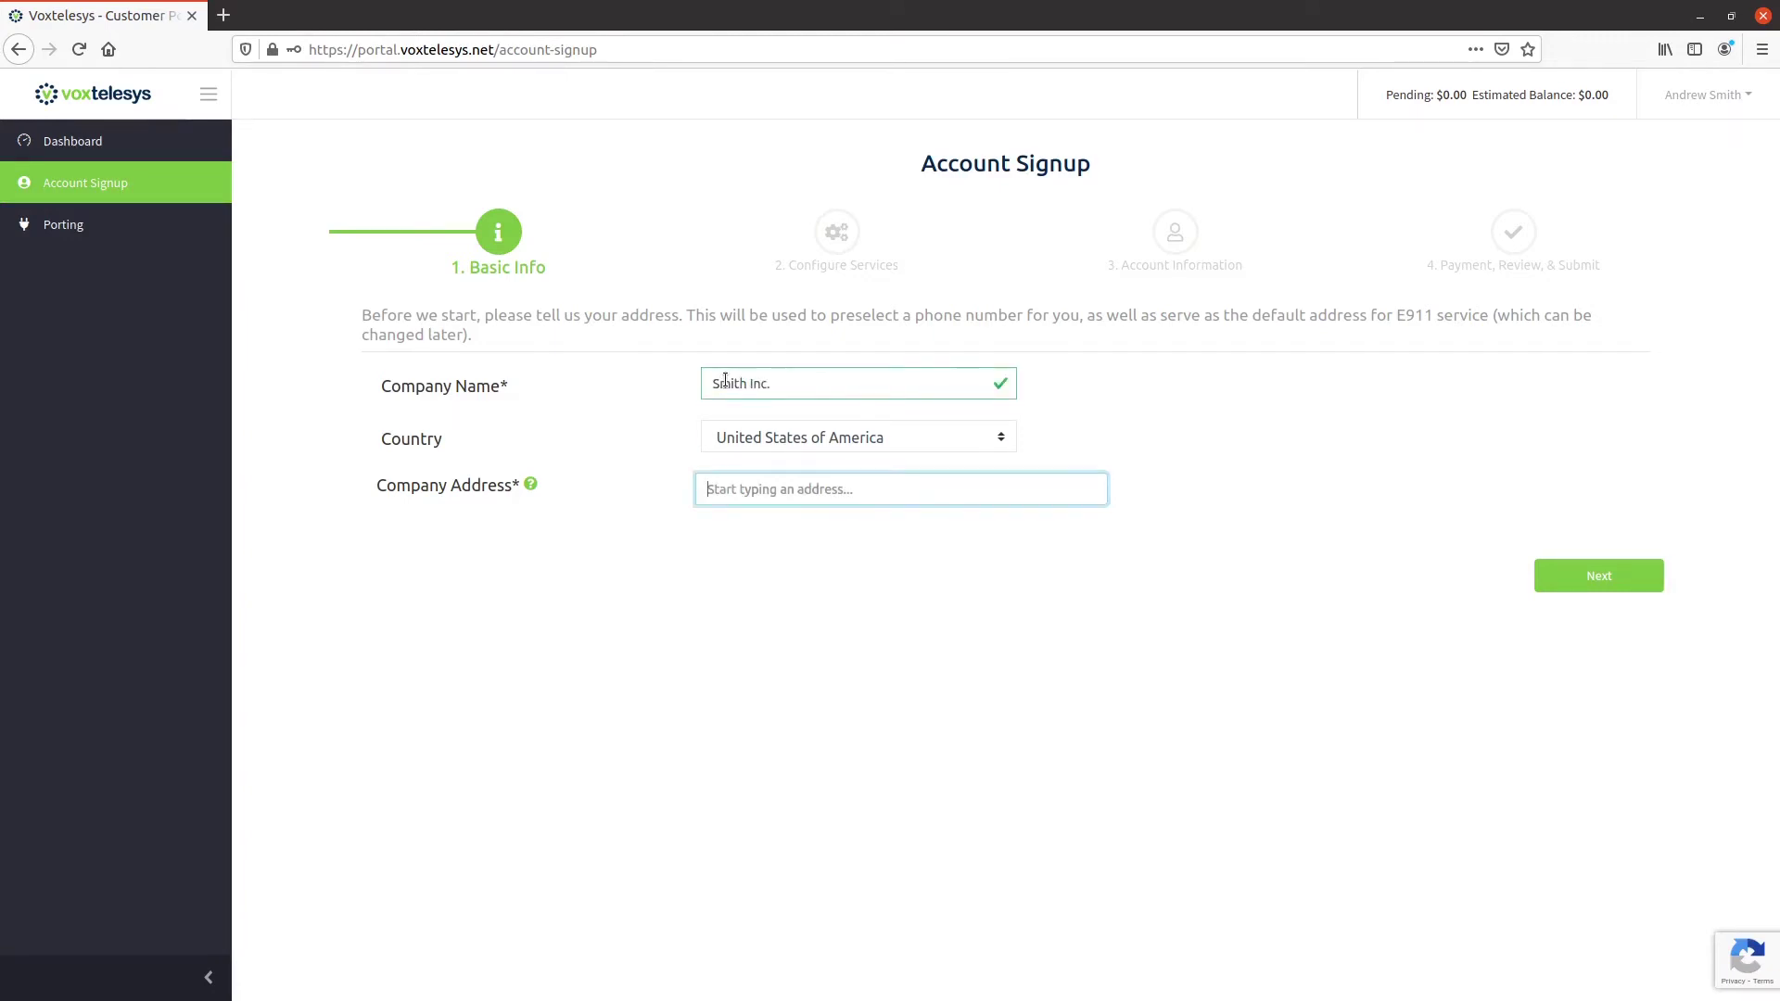
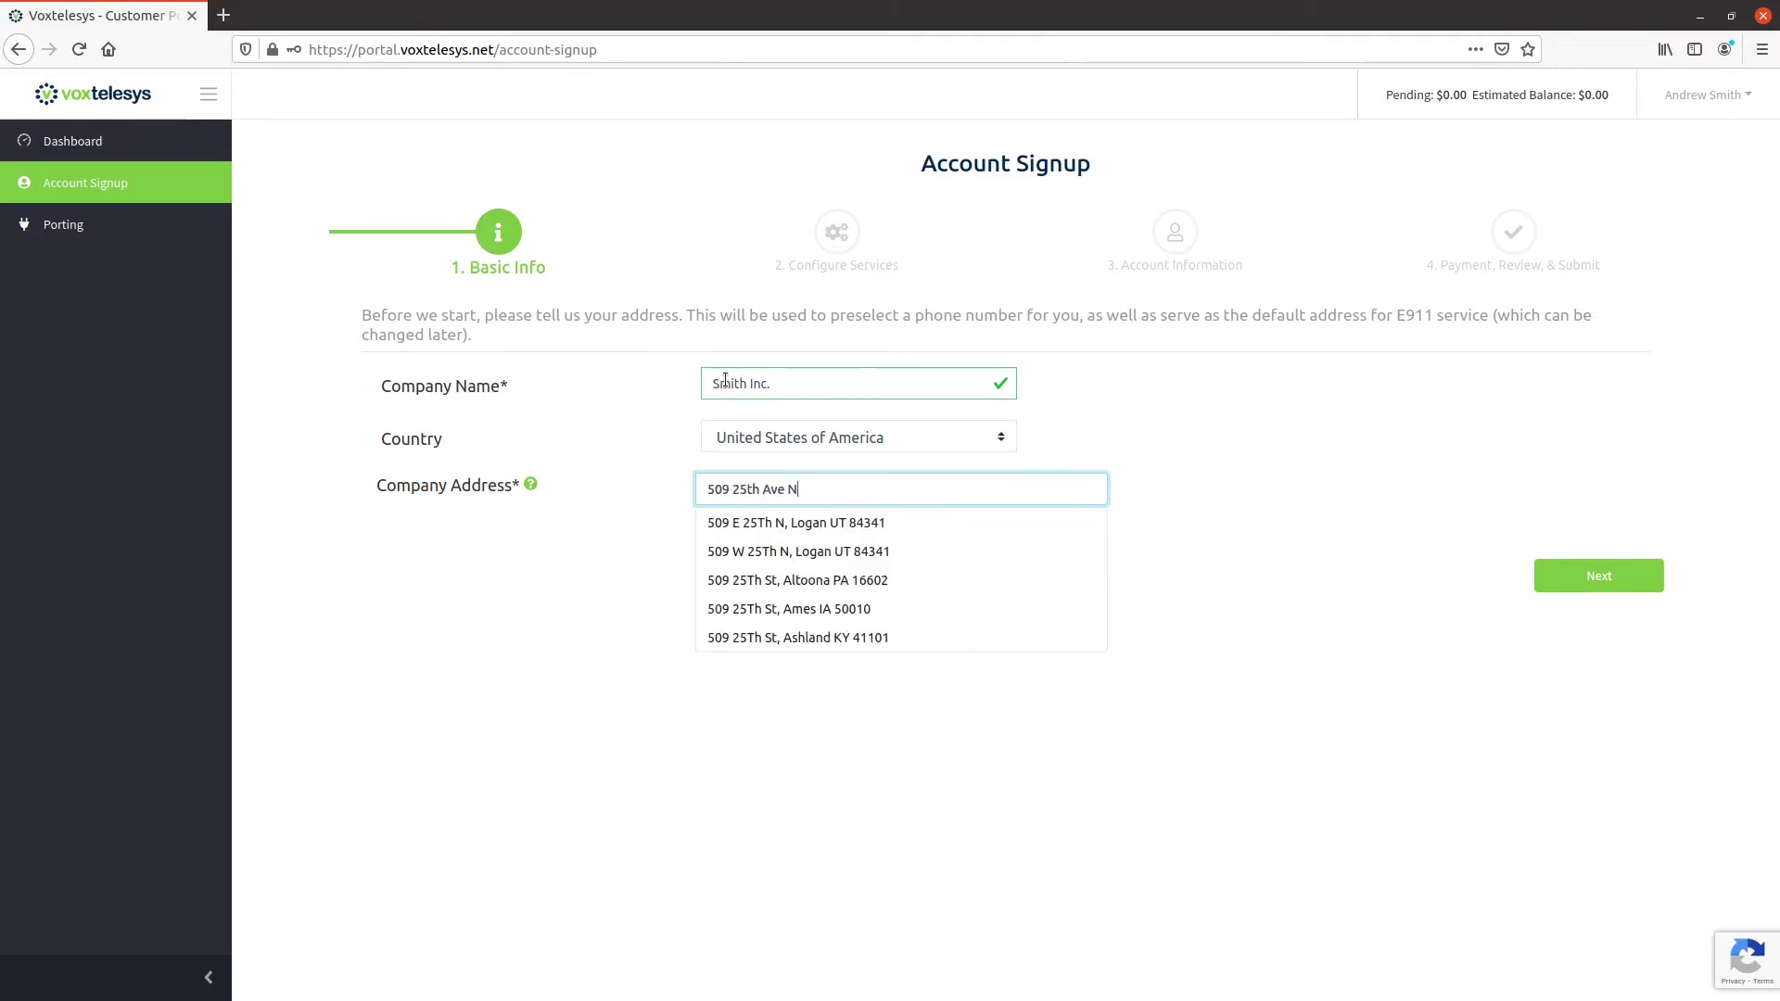
text( Fa)
key(Down)
key(Return)
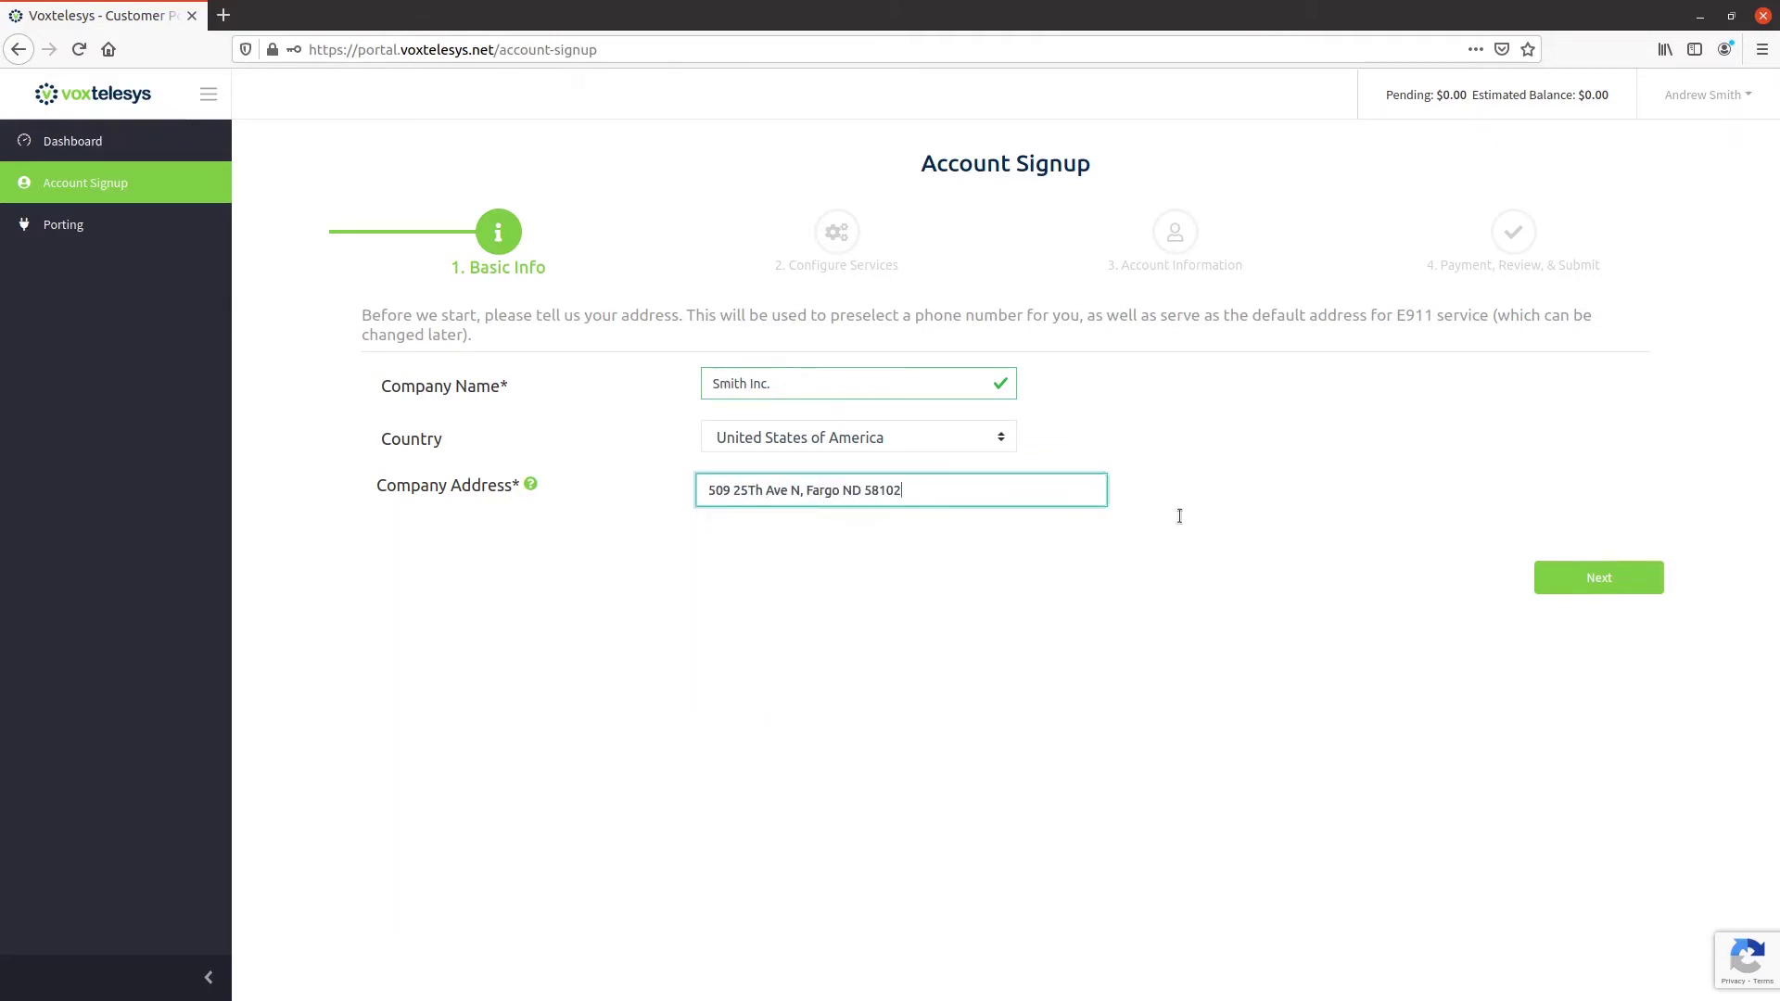
click(1353, 521)
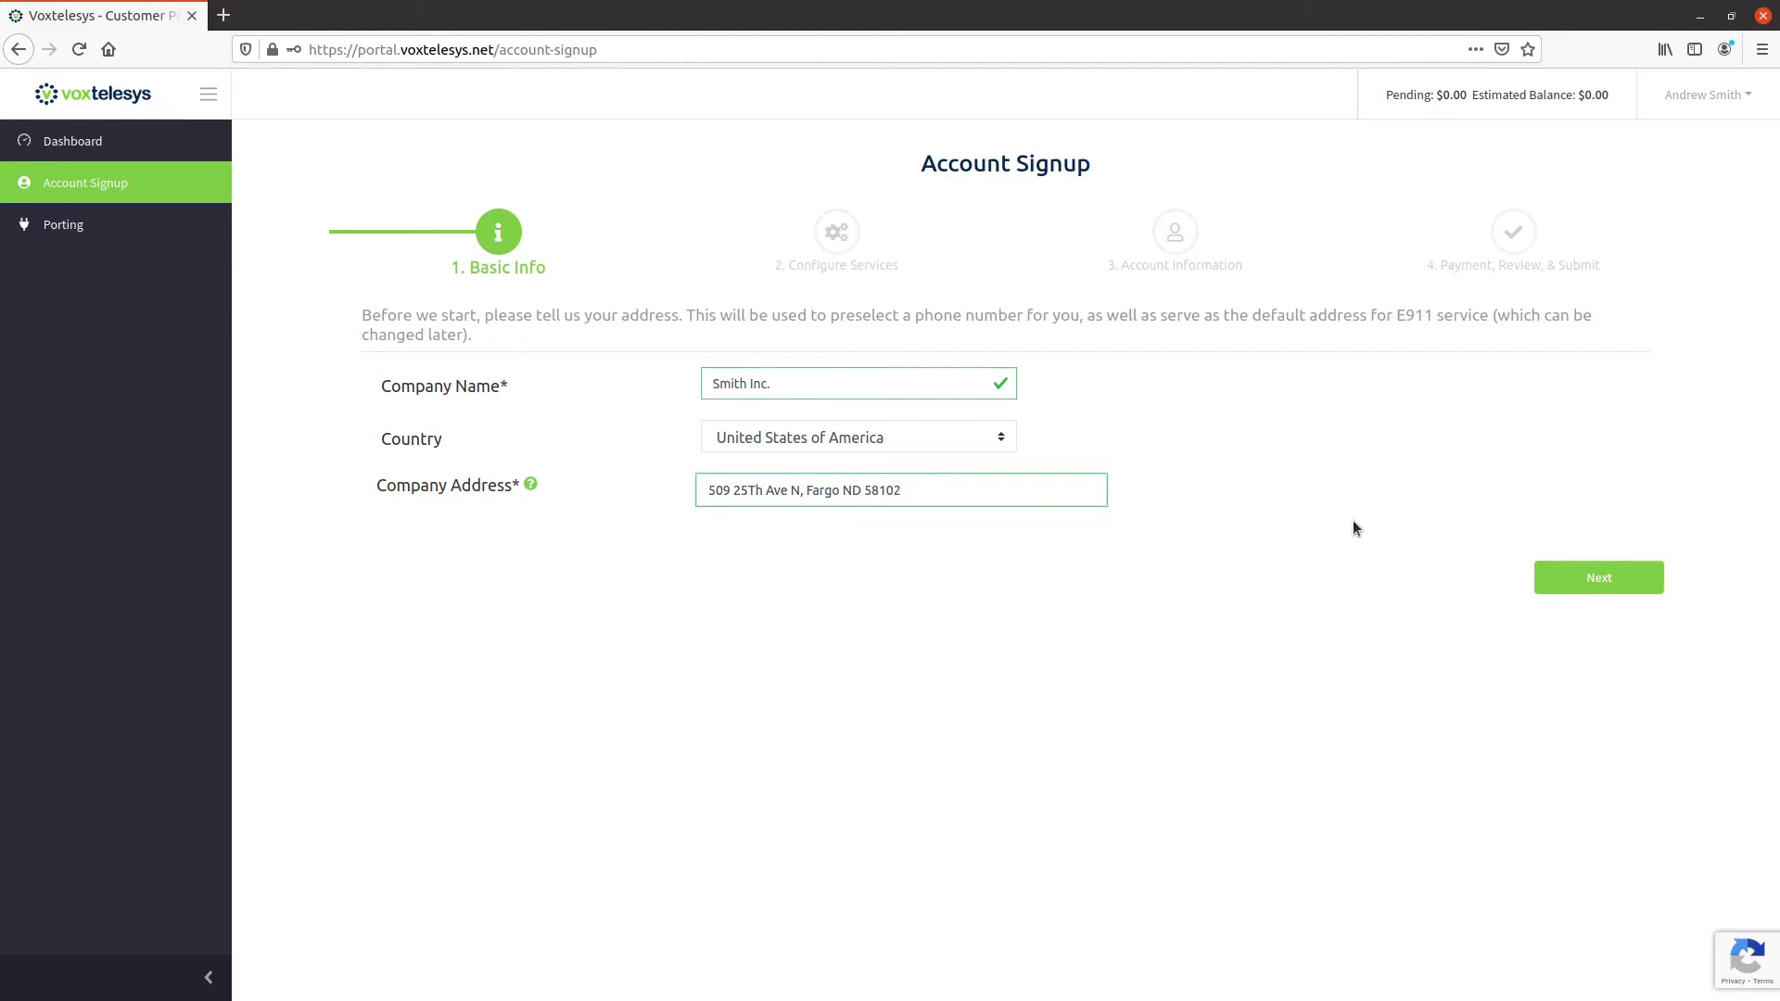
On Configure Services, choose the PBX-Unlimited plan with 4 lines.
click(1586, 582)
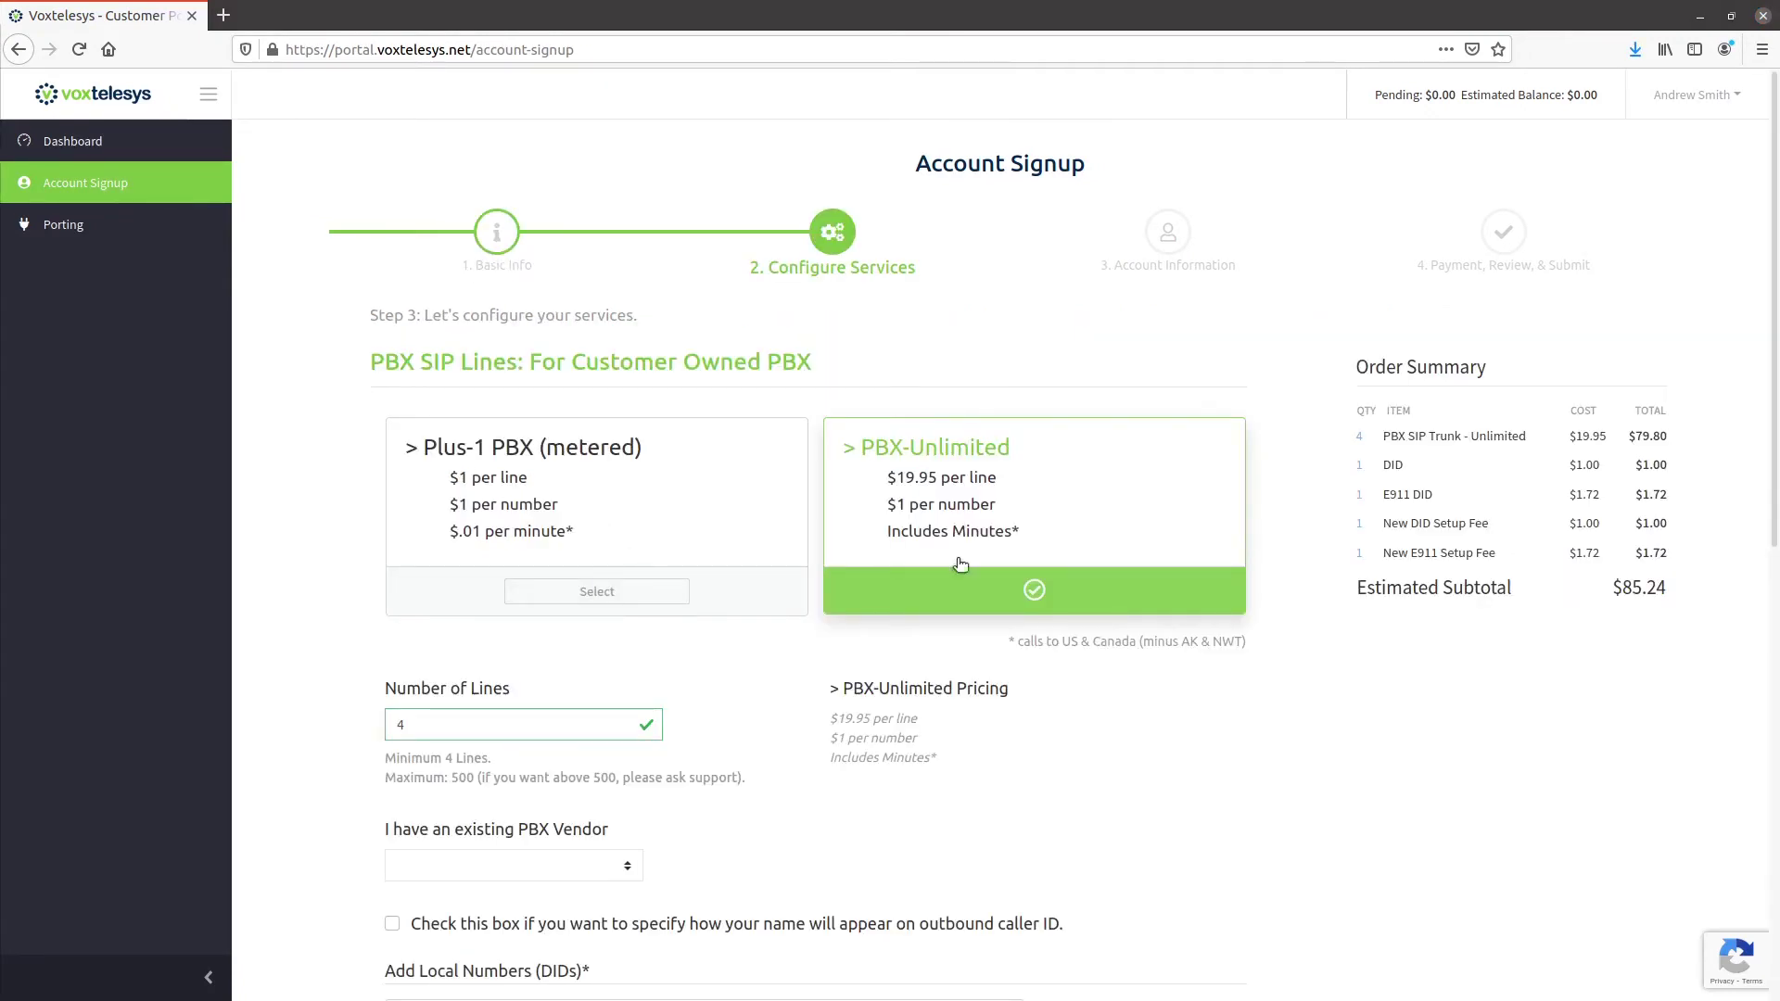
click(598, 594)
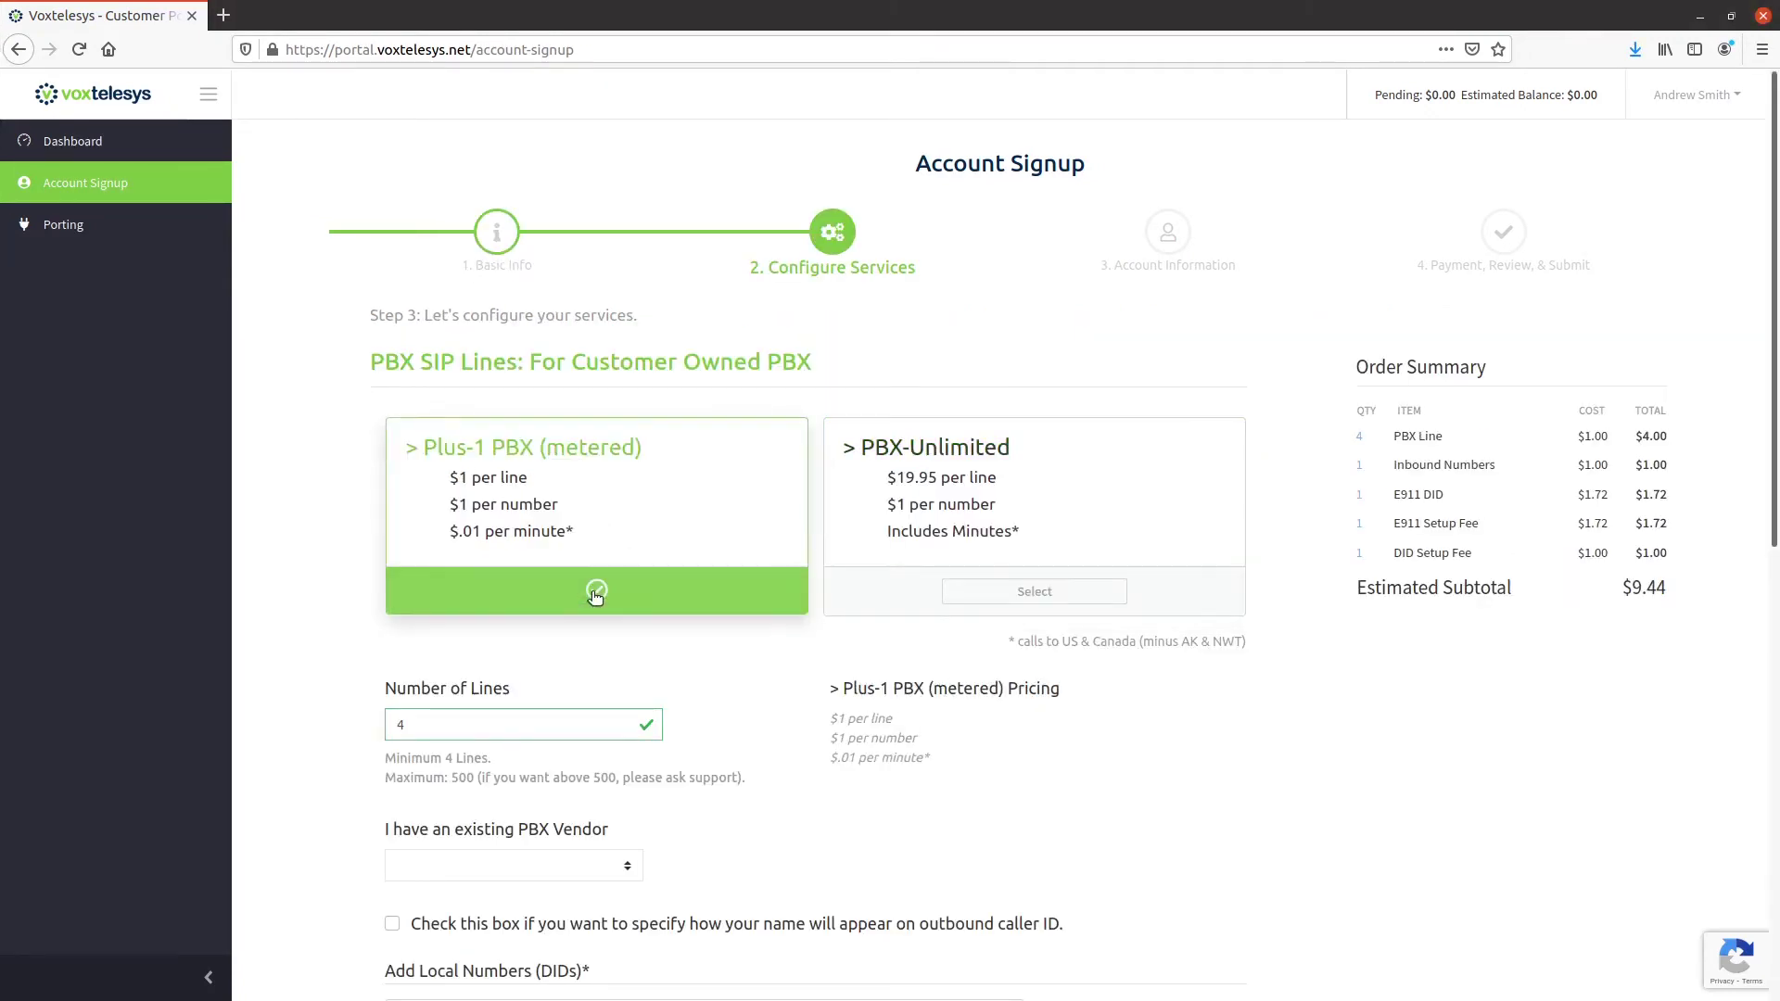
click(999, 595)
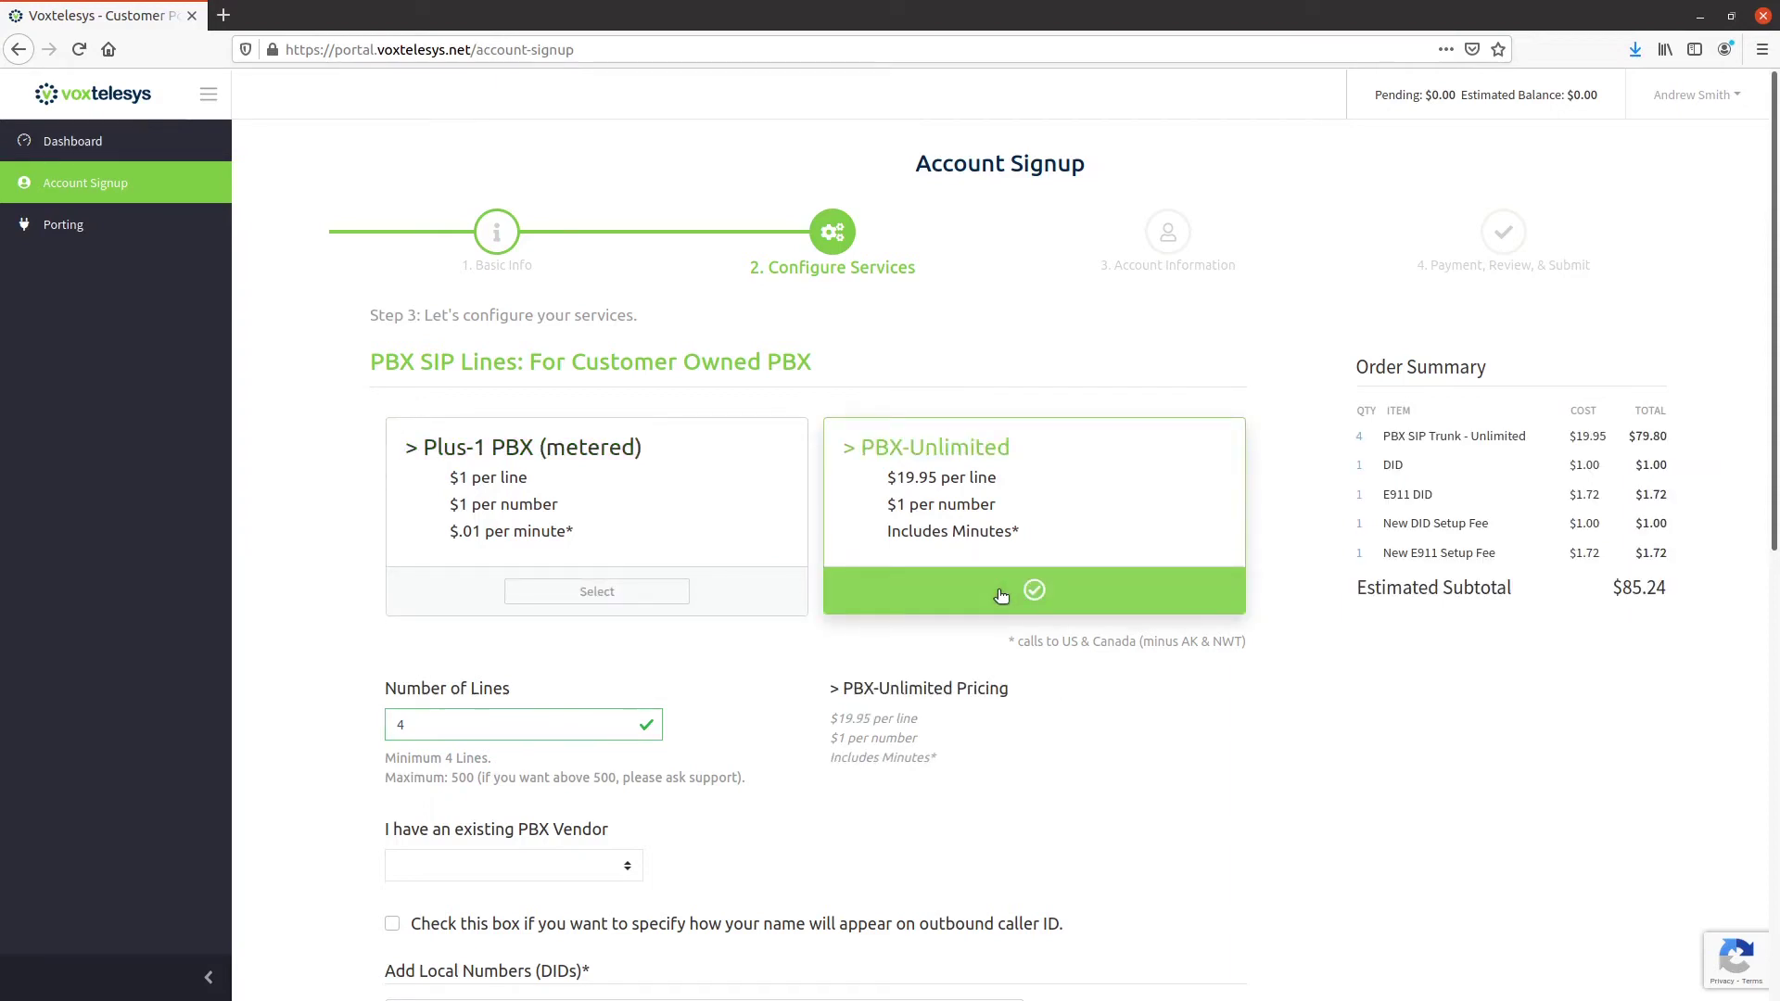
scroll(997, 590, down, 2)
click(594, 576)
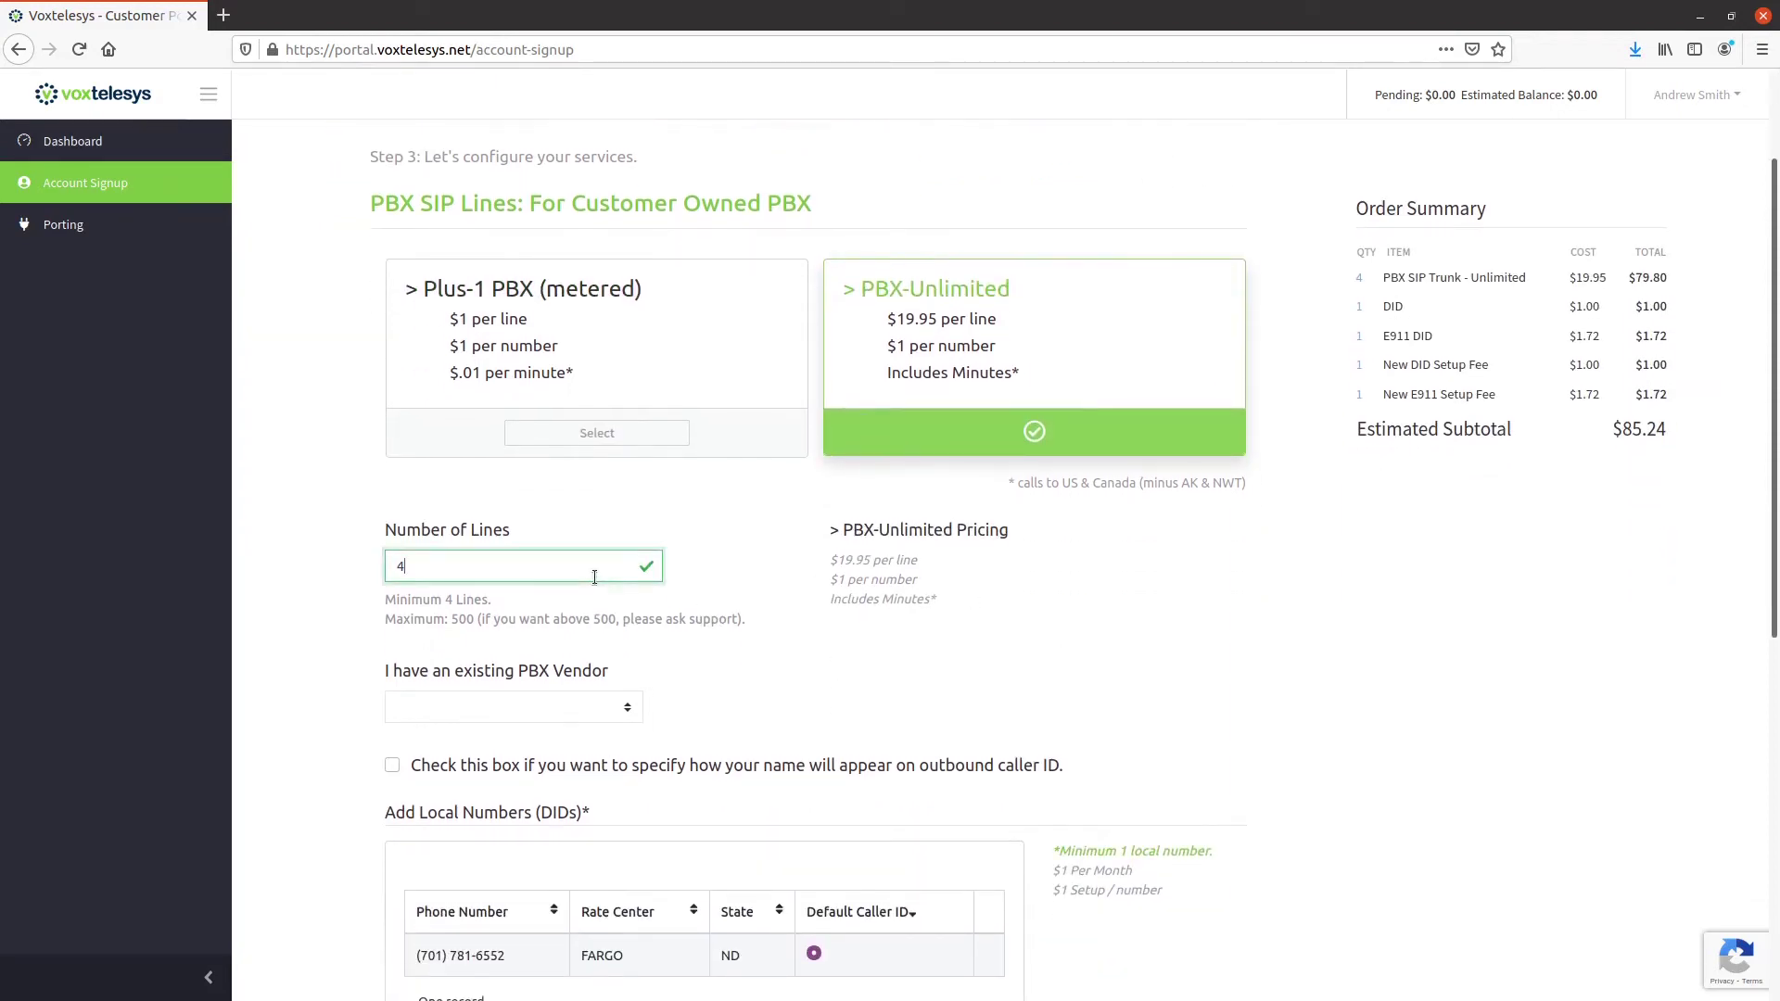
scroll(594, 576, down, 2)
Enable a custom outbound caller ID name and set it to Smith Inc.
click(395, 607)
scroll(482, 621, down, 1)
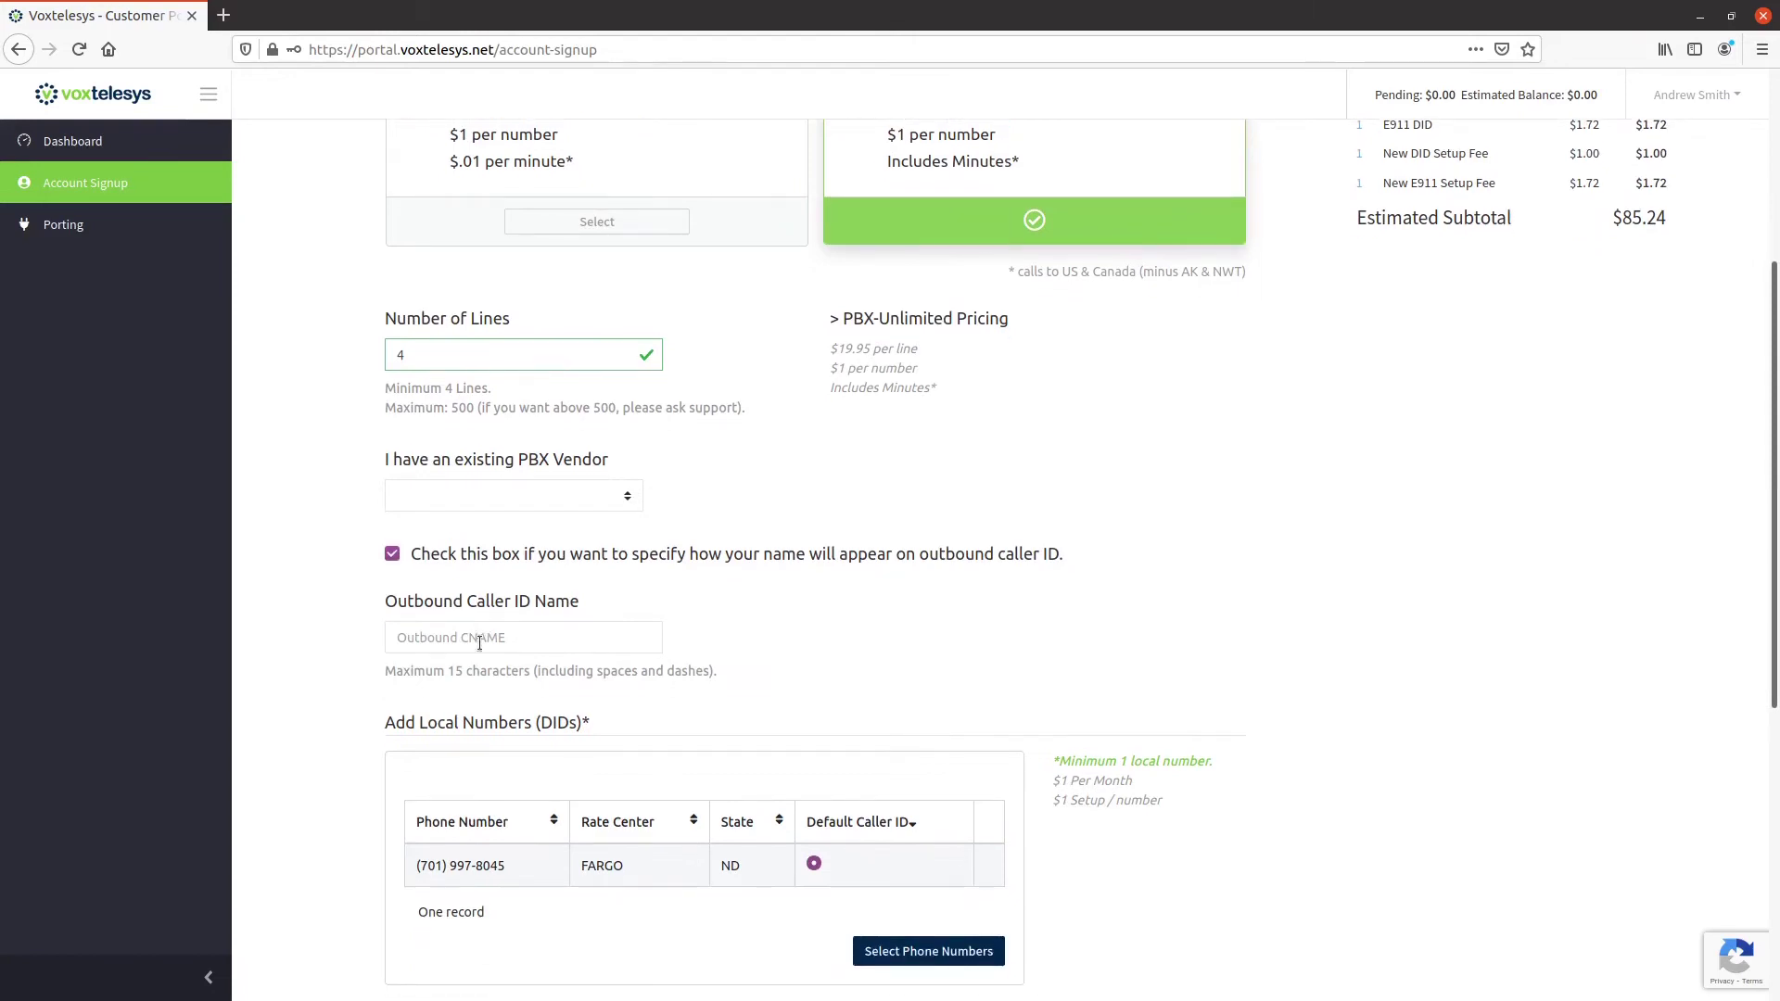
click(480, 641)
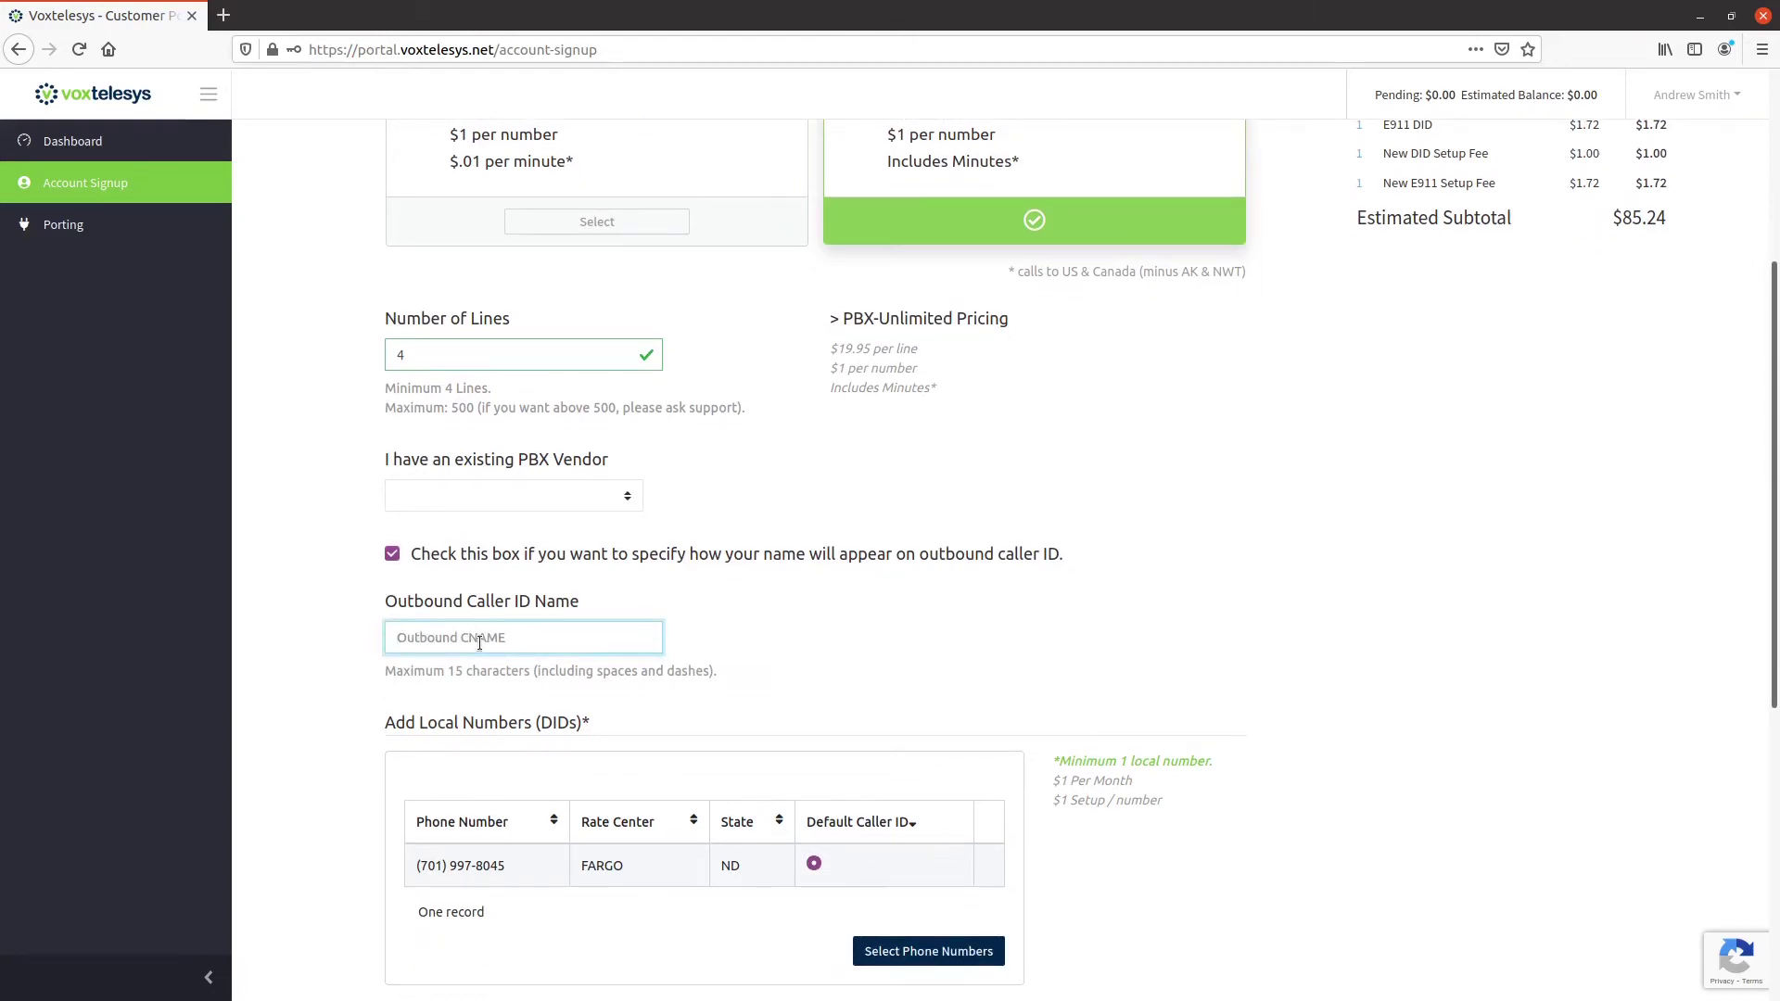
text(Smith I)
text(nc.)
scroll(541, 667, down, 5)
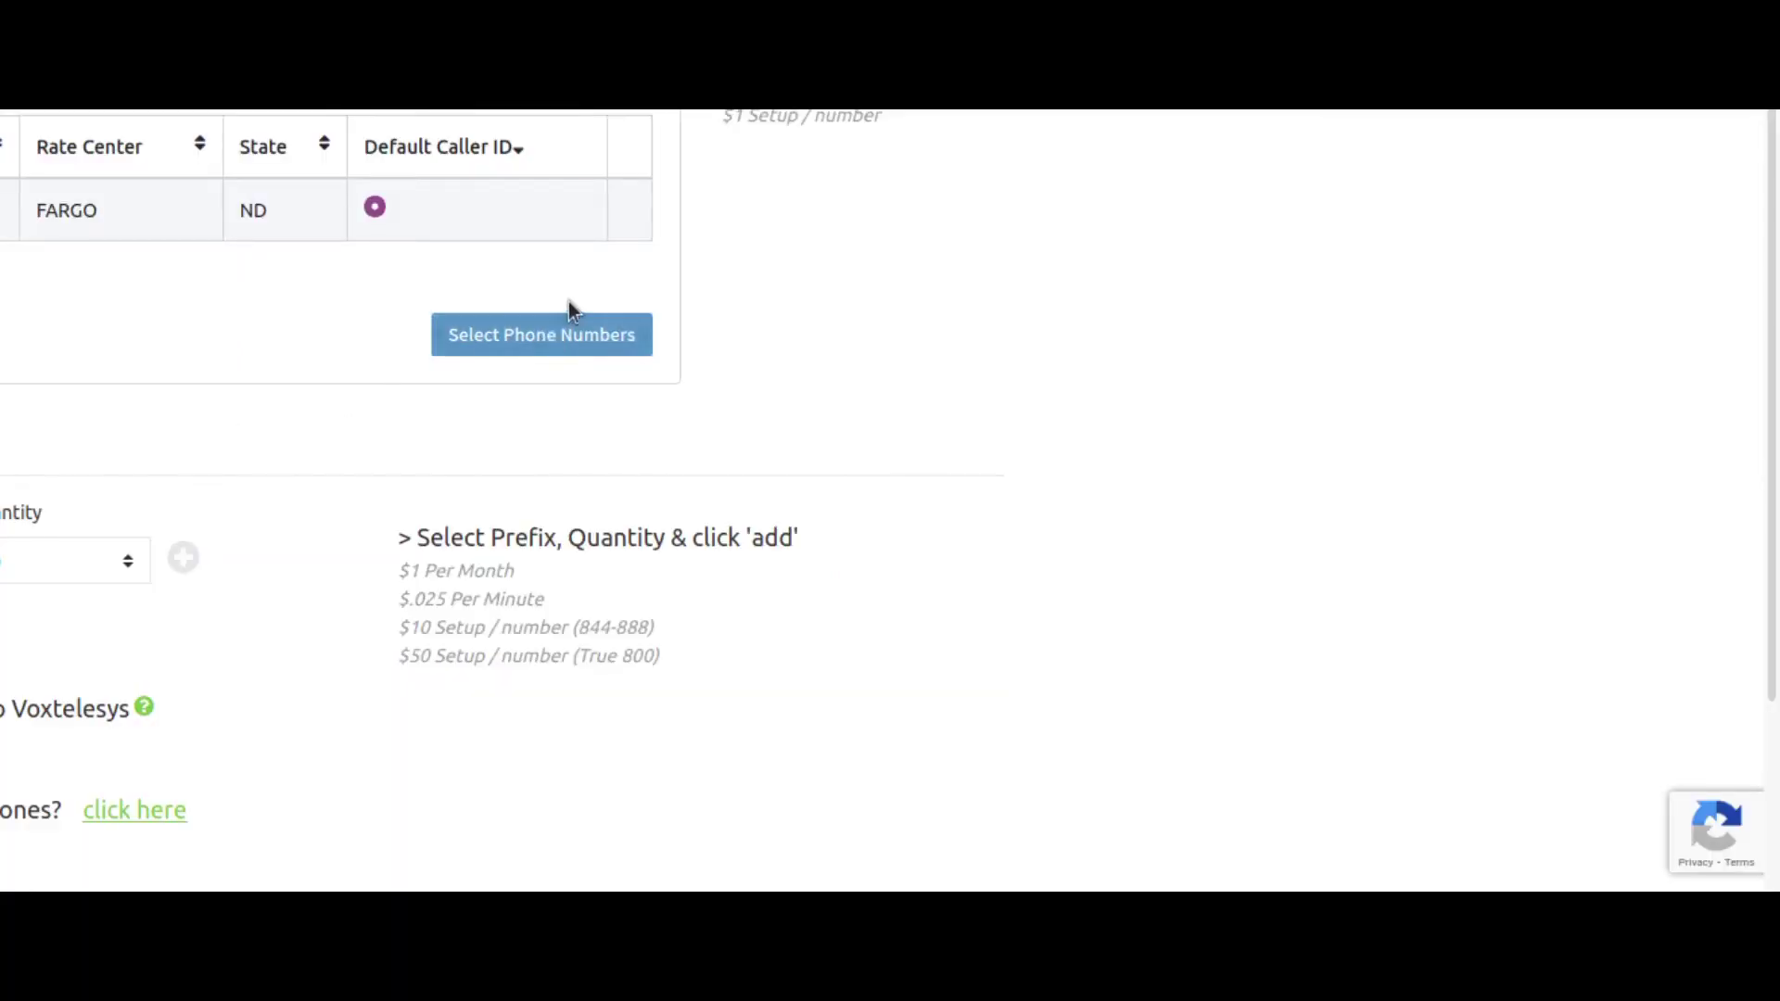
click(596, 337)
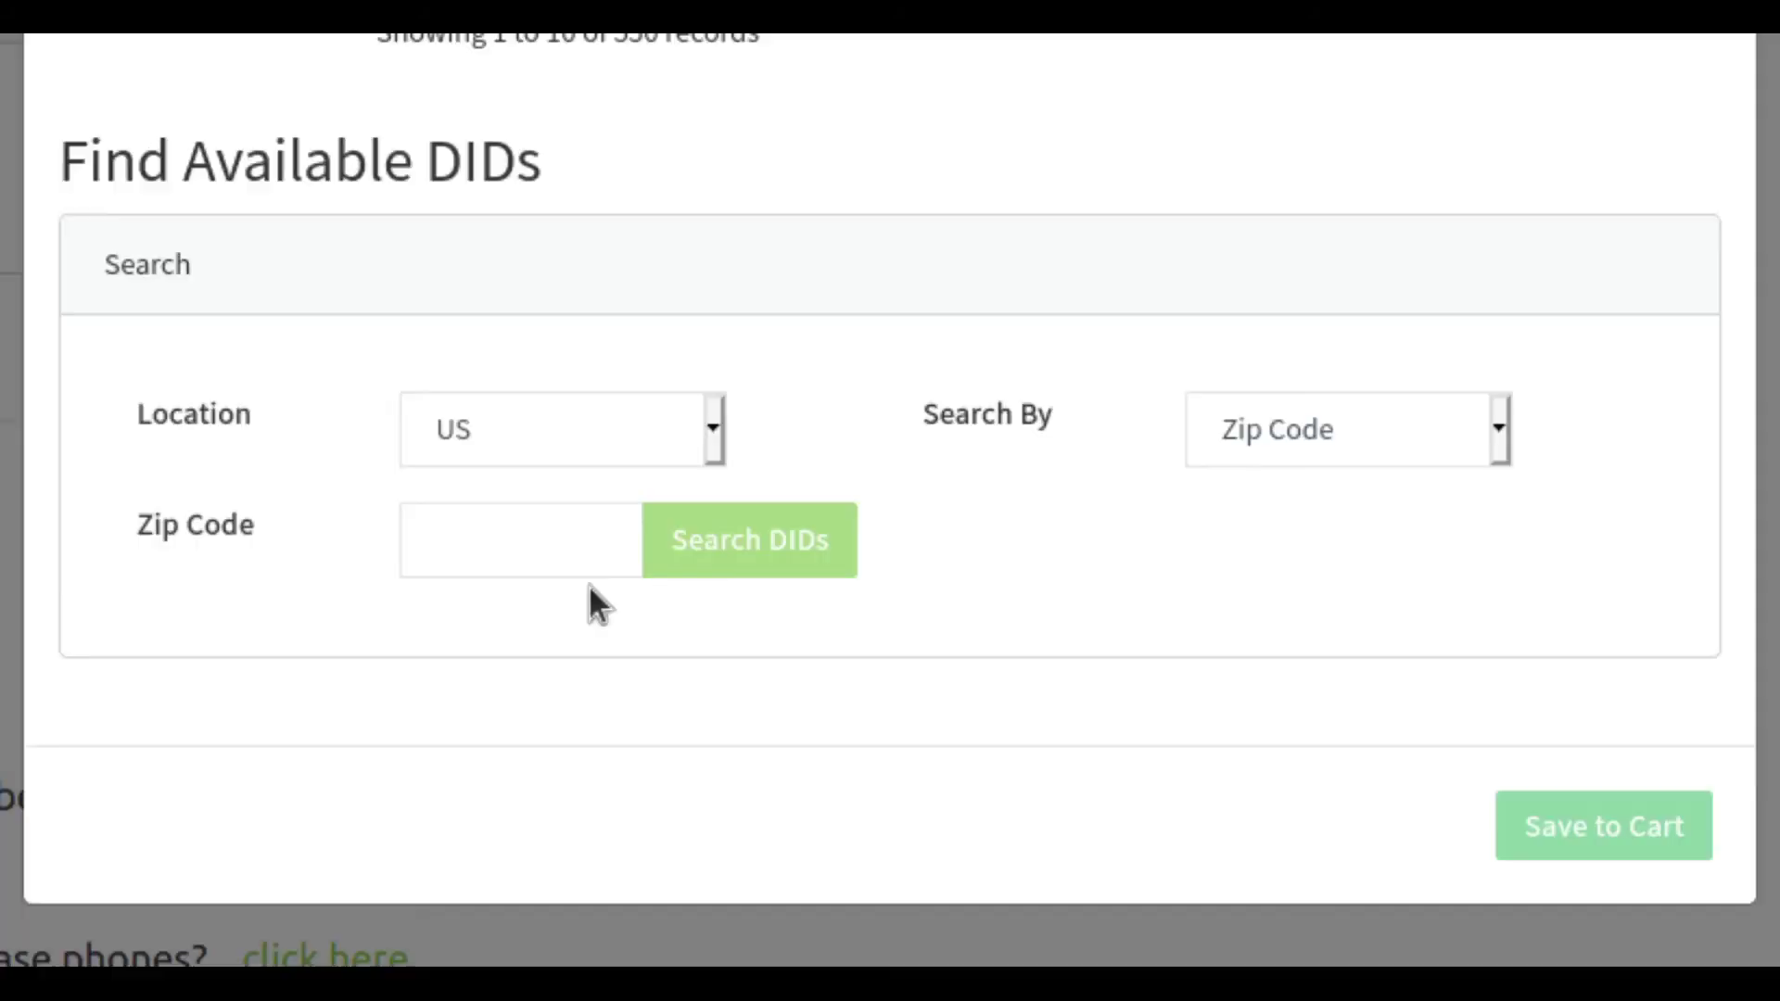
Search available US numbers by NPA area code instead of zip code.
click(627, 433)
click(598, 556)
click(647, 434)
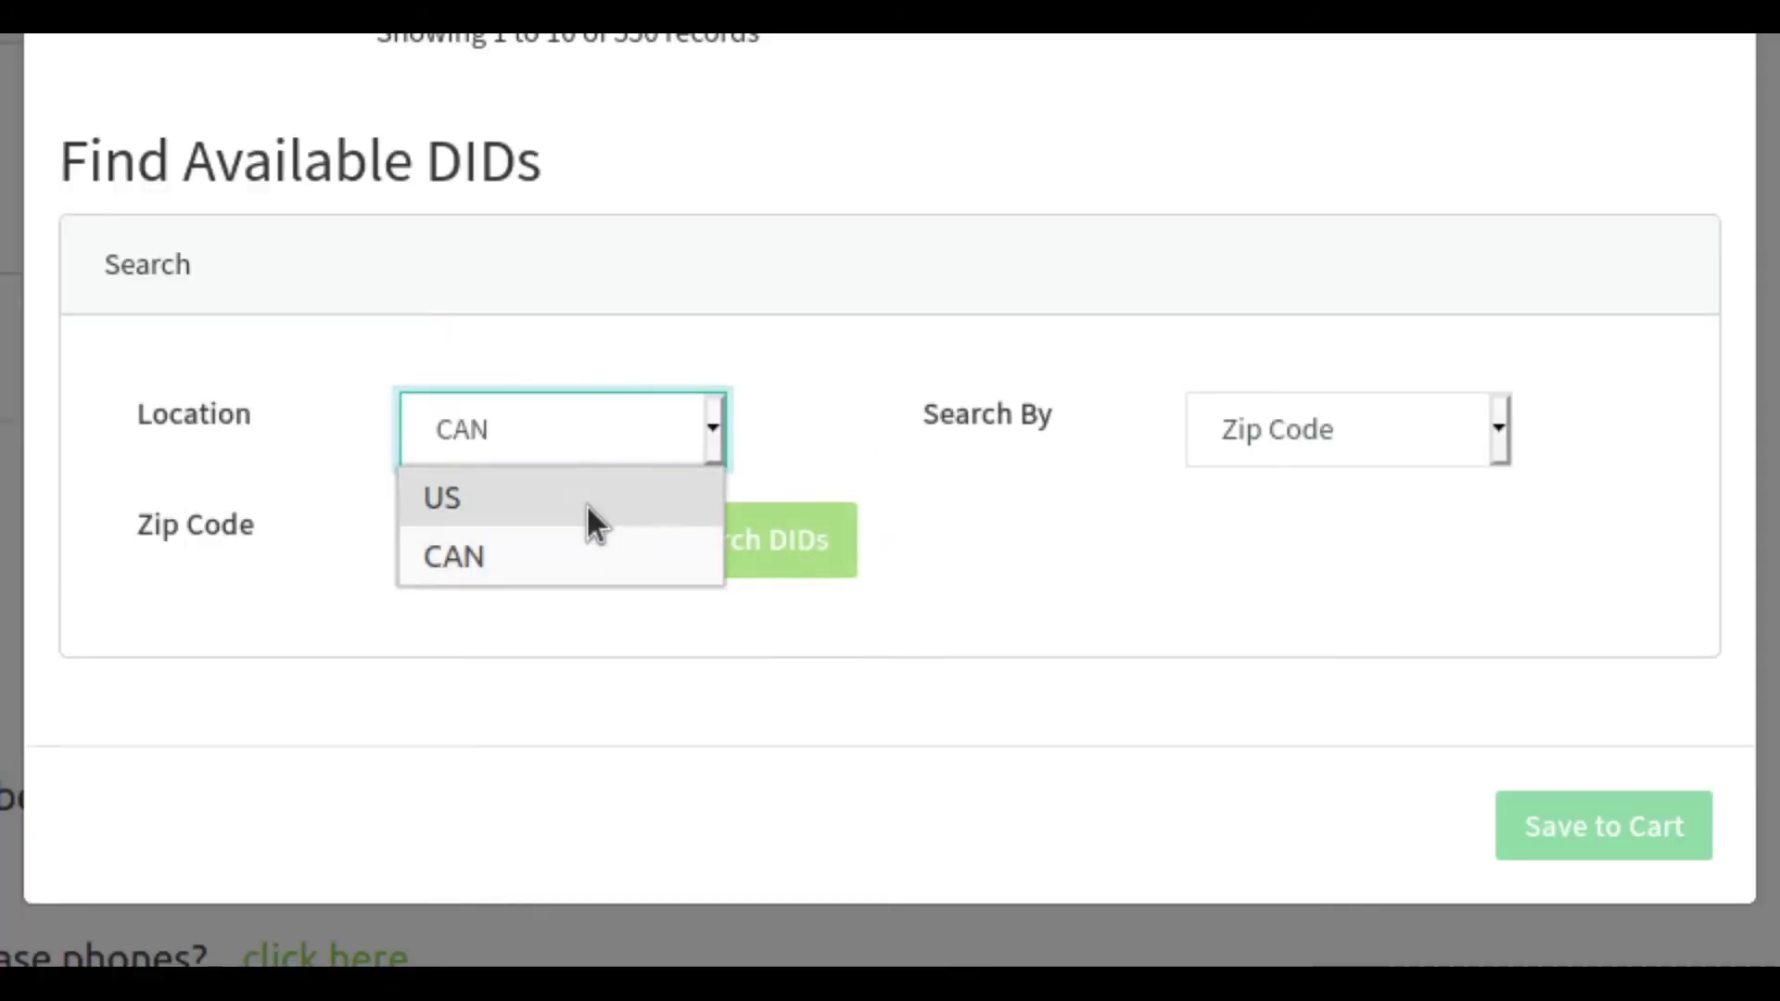
click(586, 503)
click(1342, 432)
click(1283, 547)
click(707, 543)
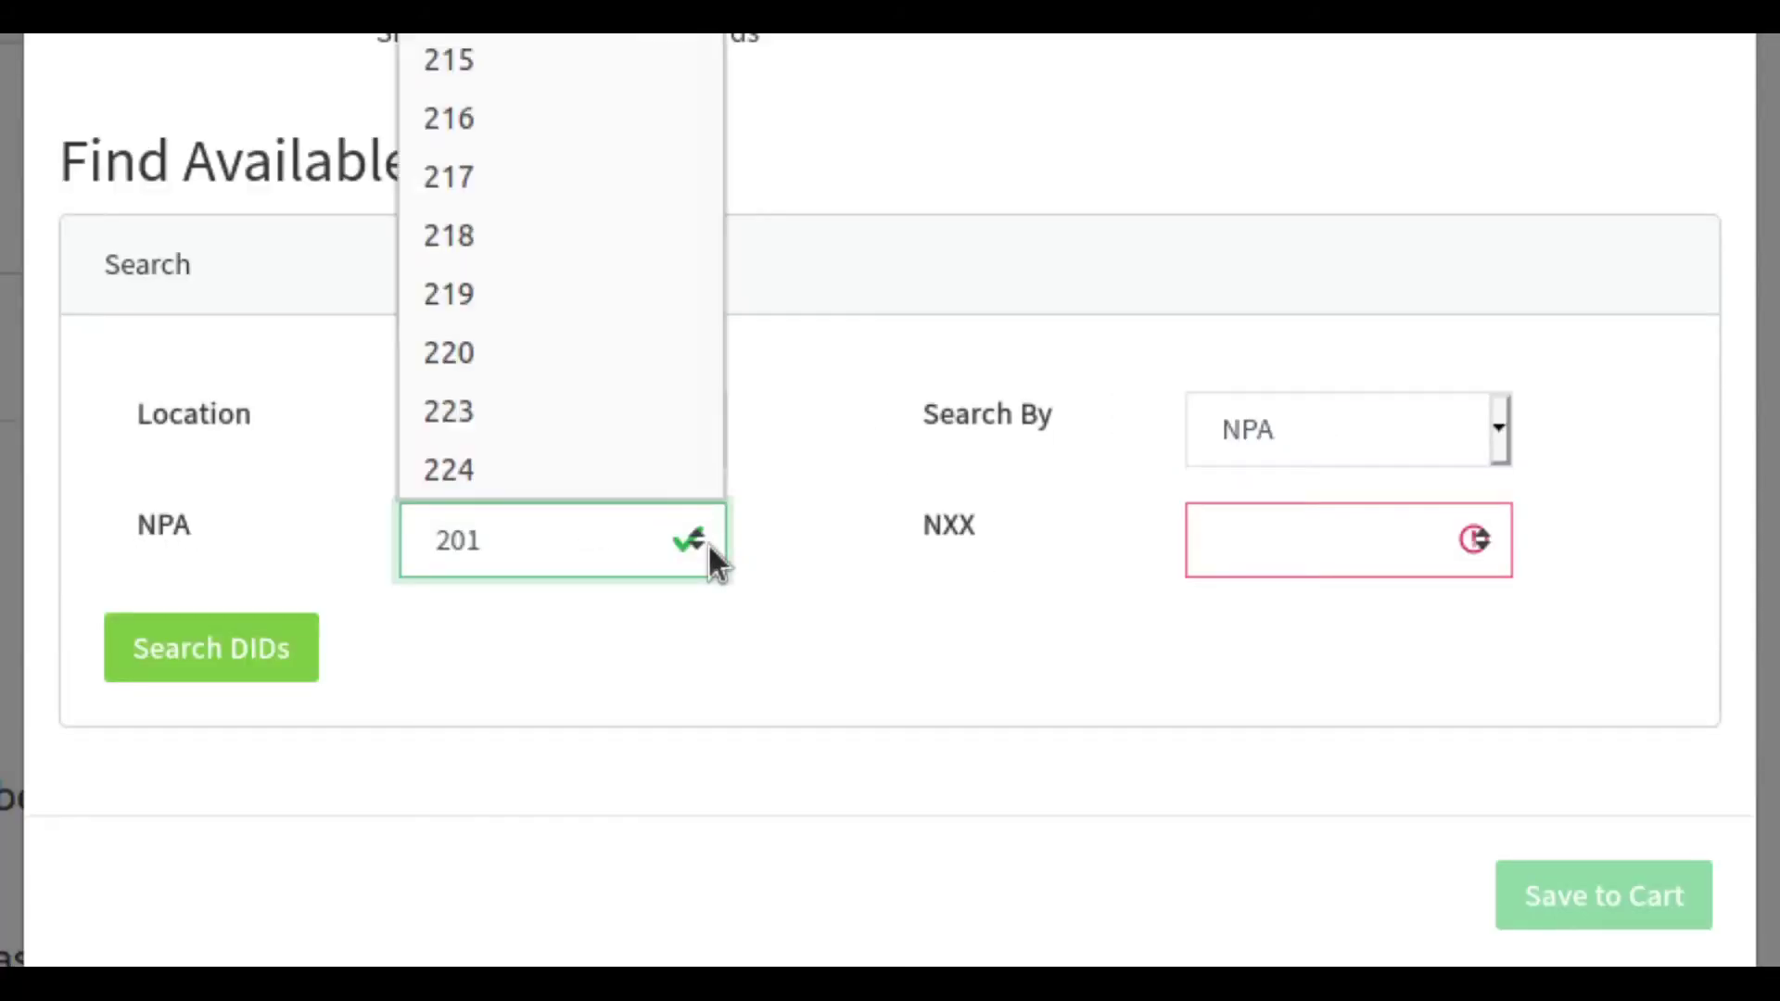
click(1411, 564)
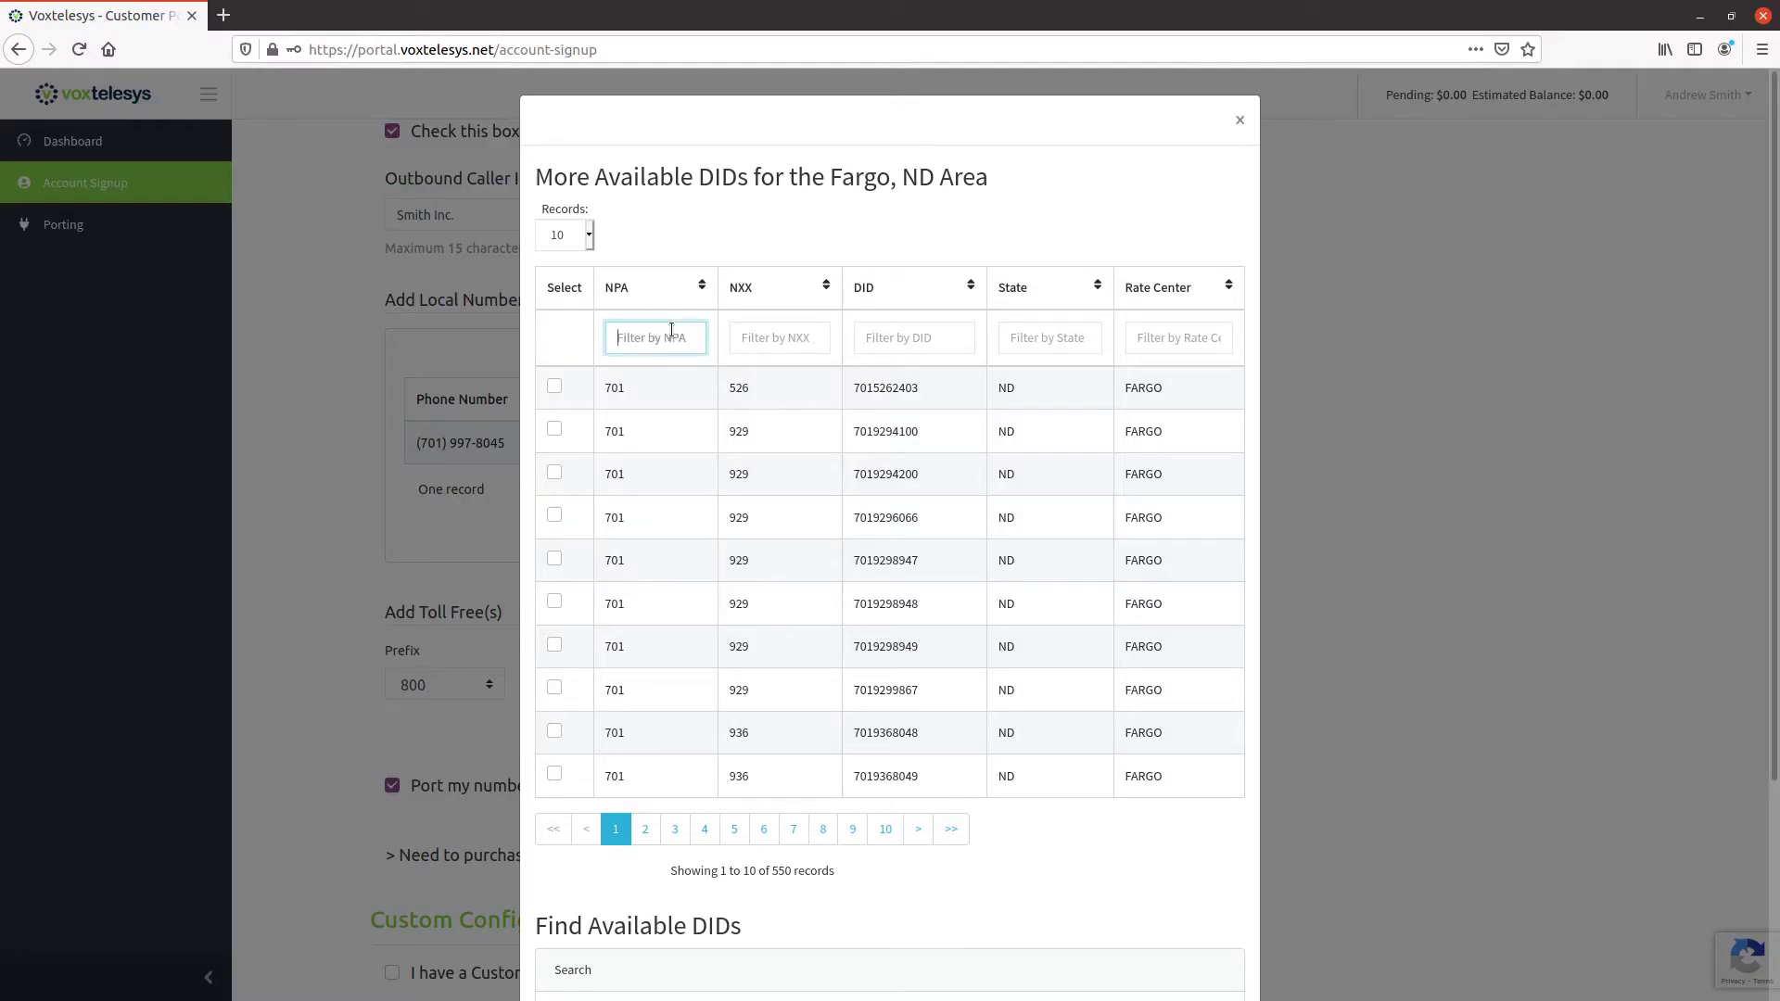
click(555, 390)
key(Escape)
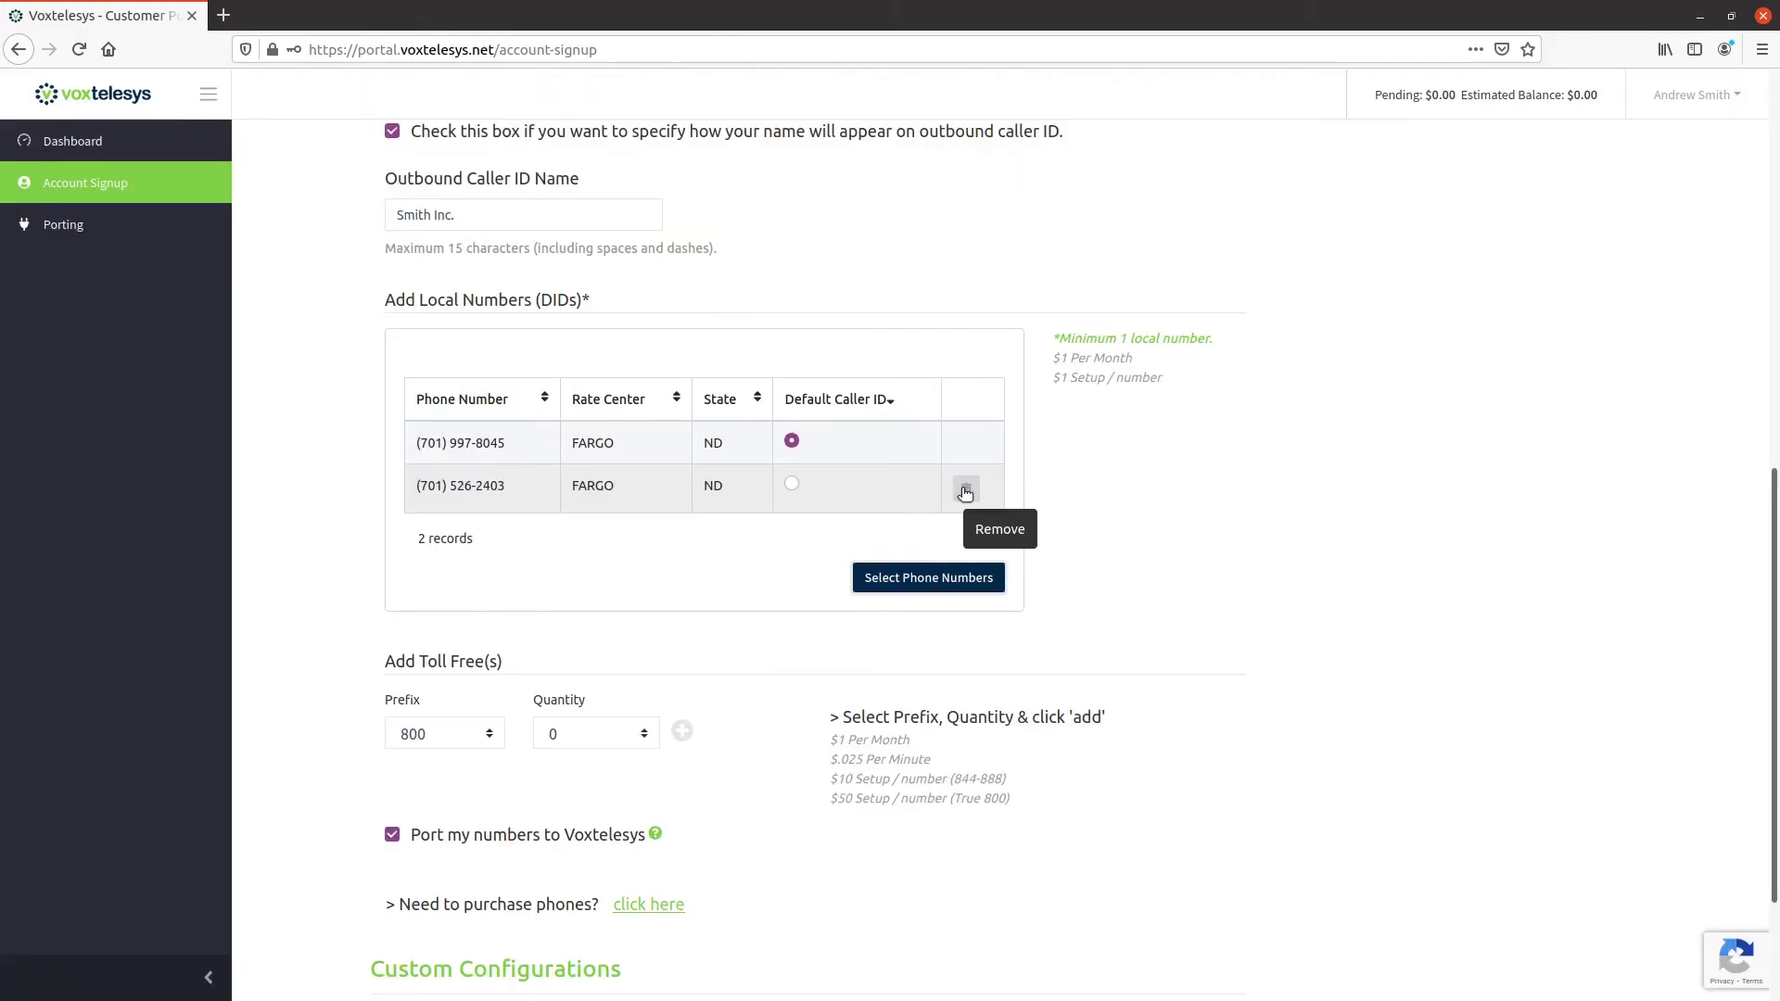
click(965, 491)
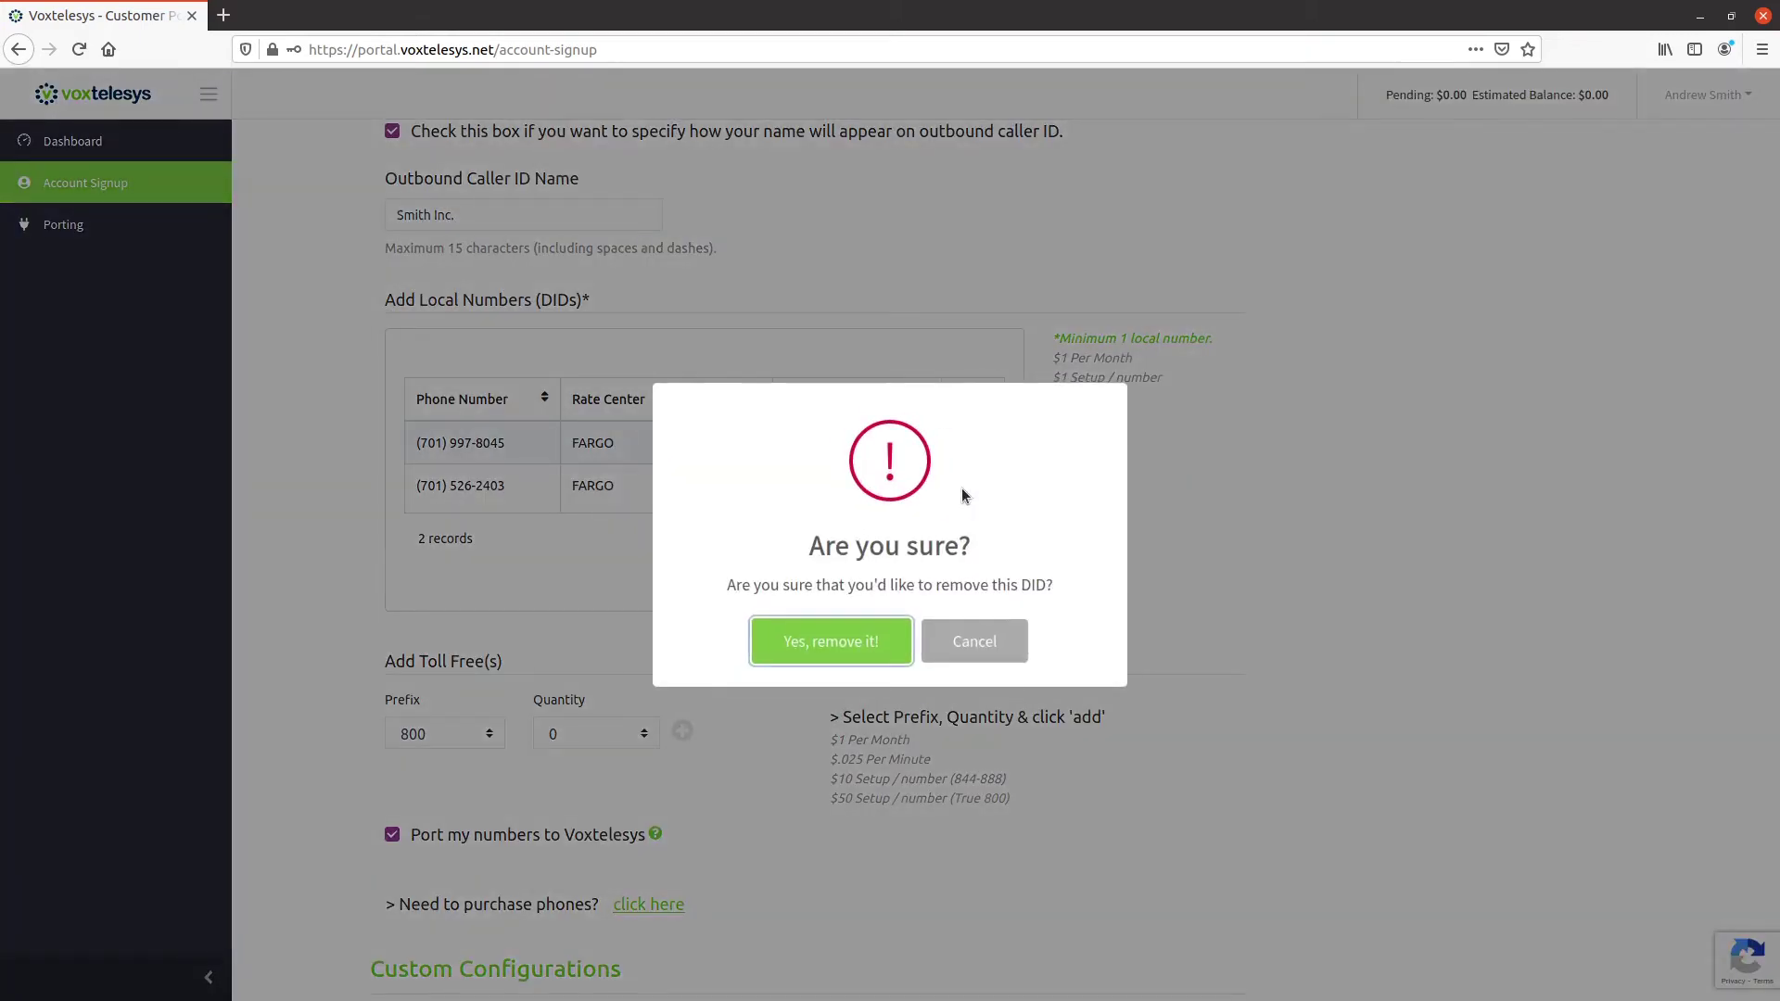
click(863, 655)
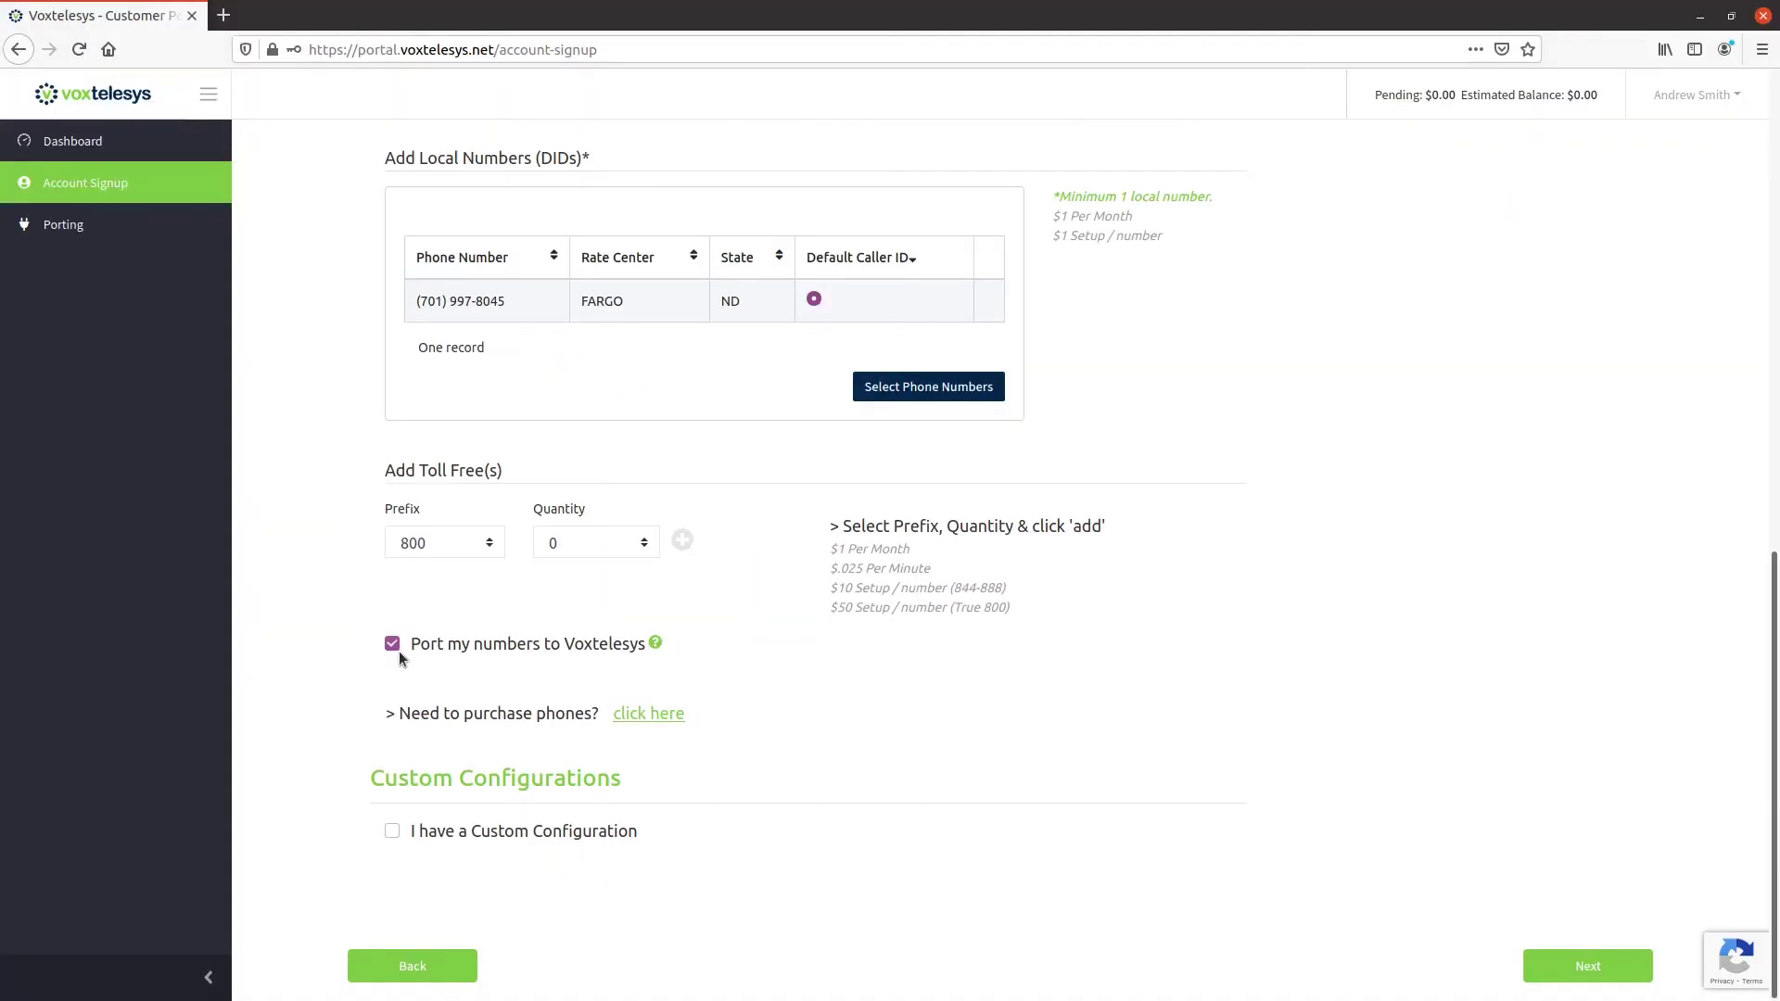
Toggle the custom configuration option on and back off, then advance to Account Information.
click(393, 831)
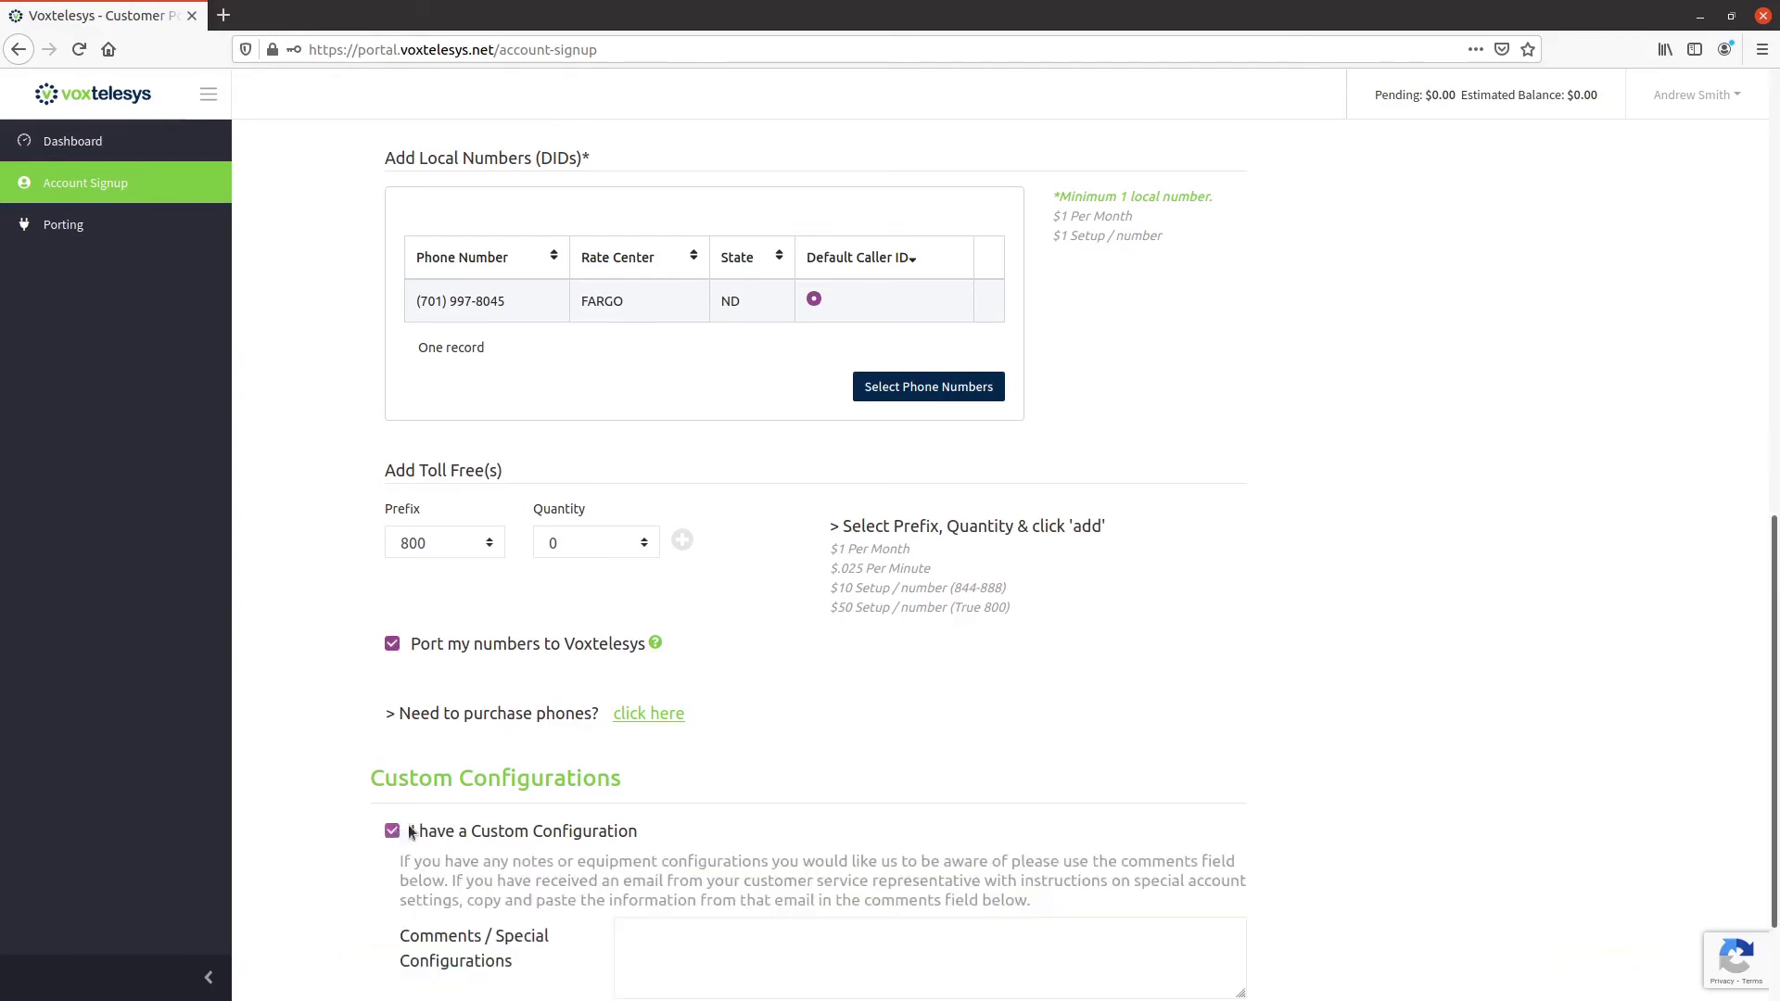
scroll(659, 850, down, 2)
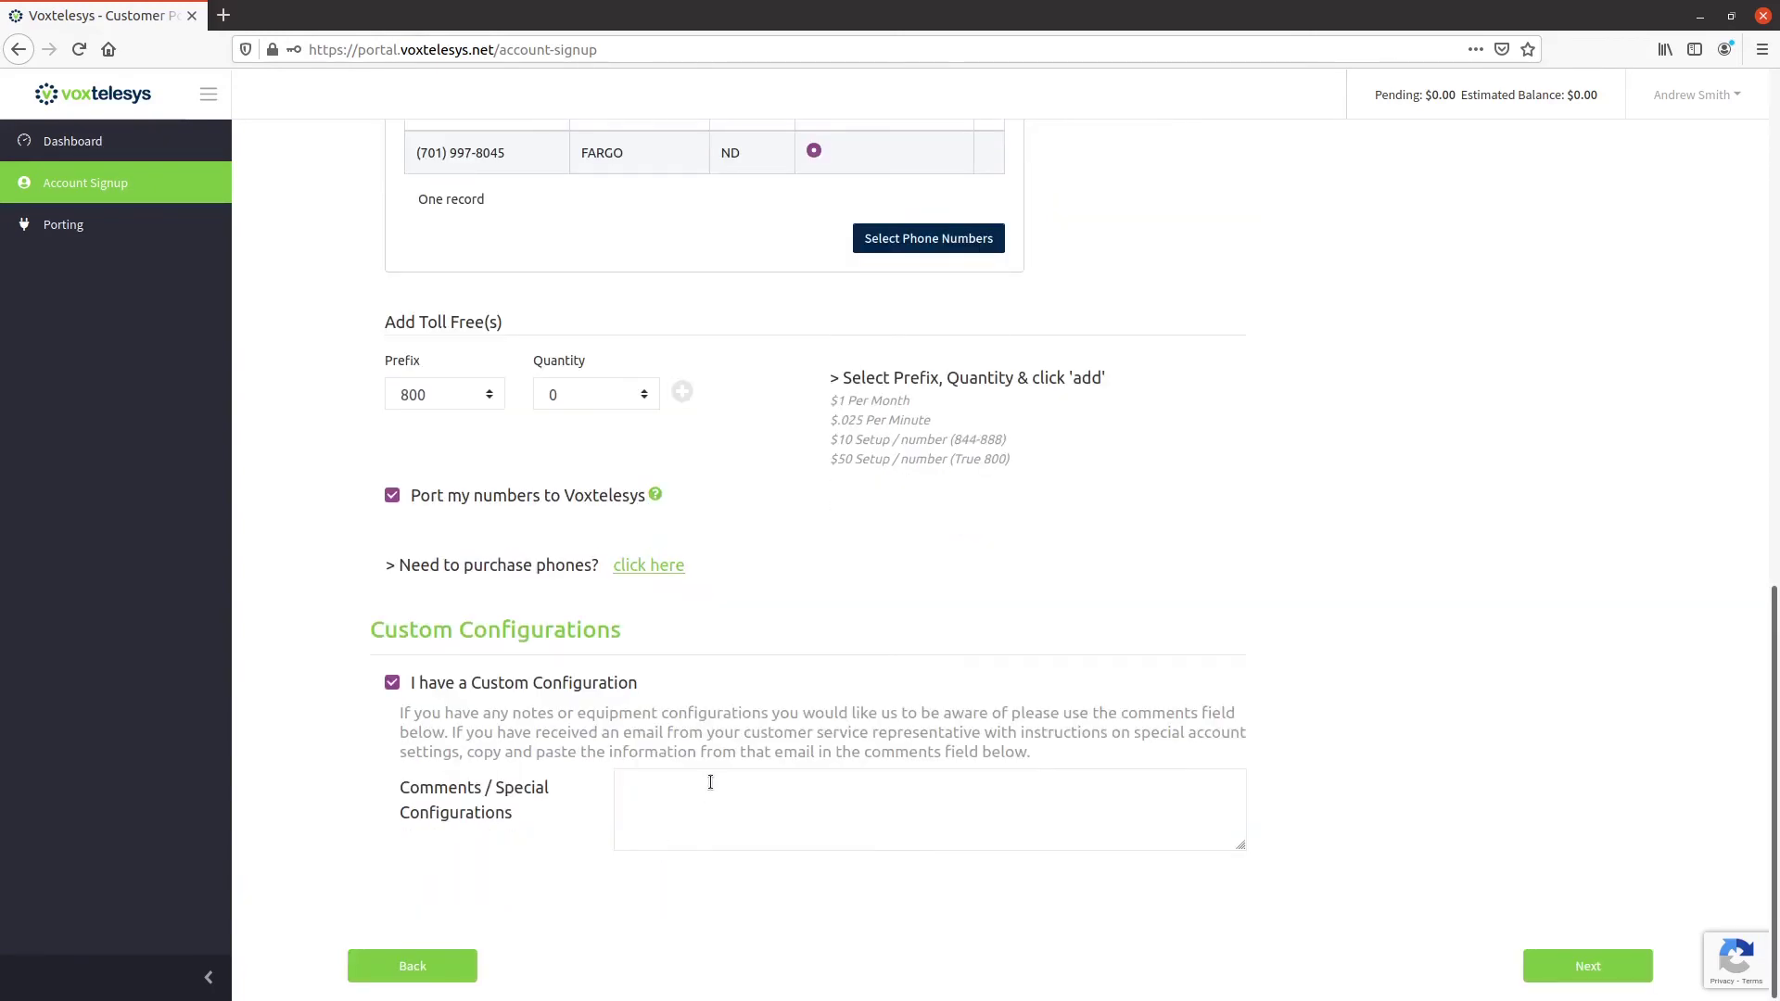
click(709, 782)
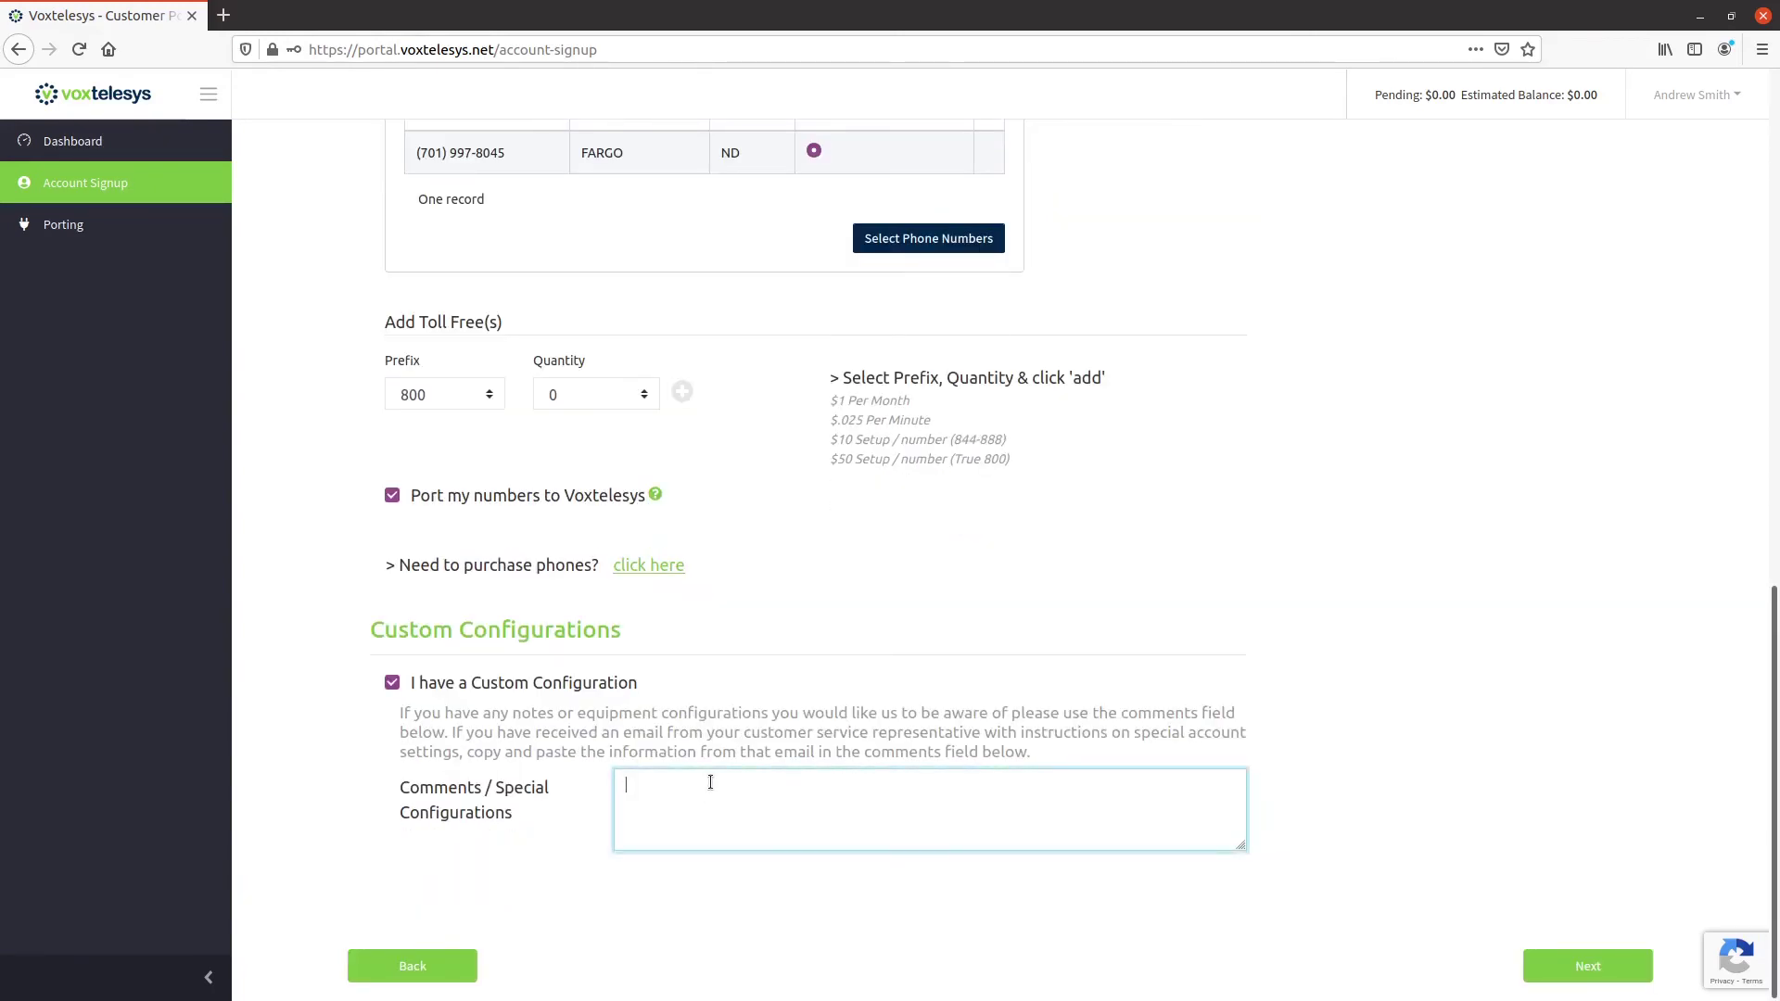
click(393, 681)
click(1565, 965)
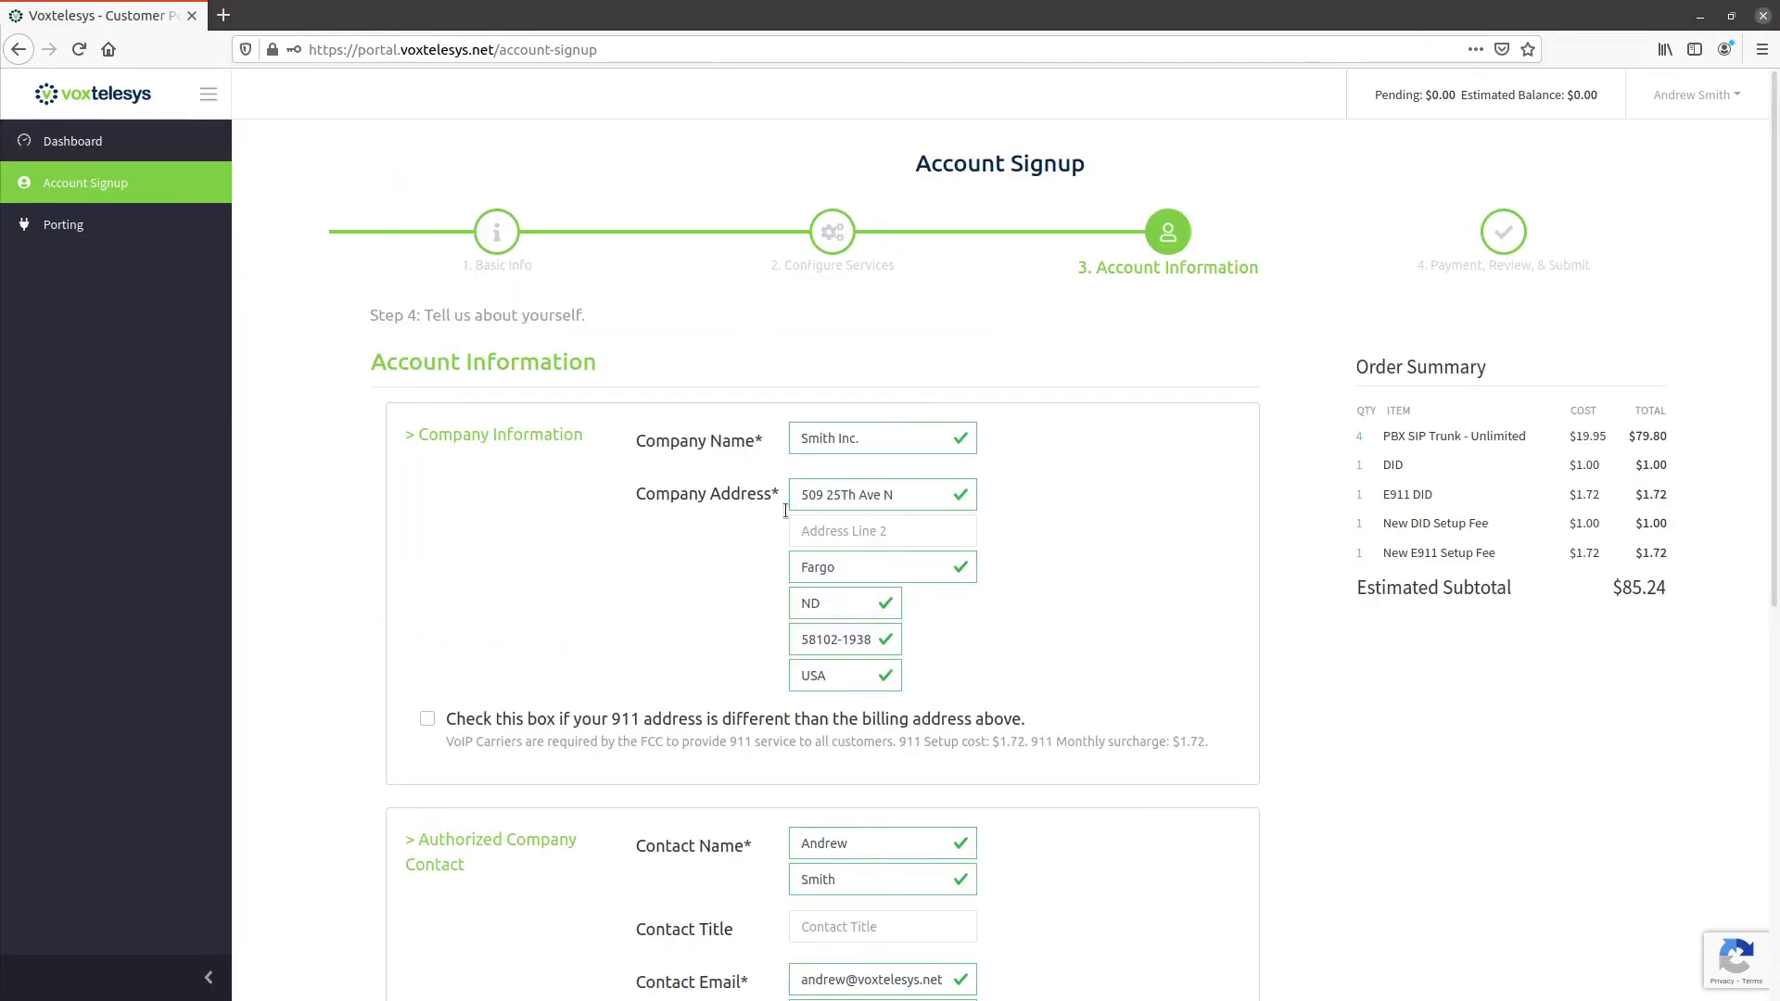
scroll(702, 629, down, 2)
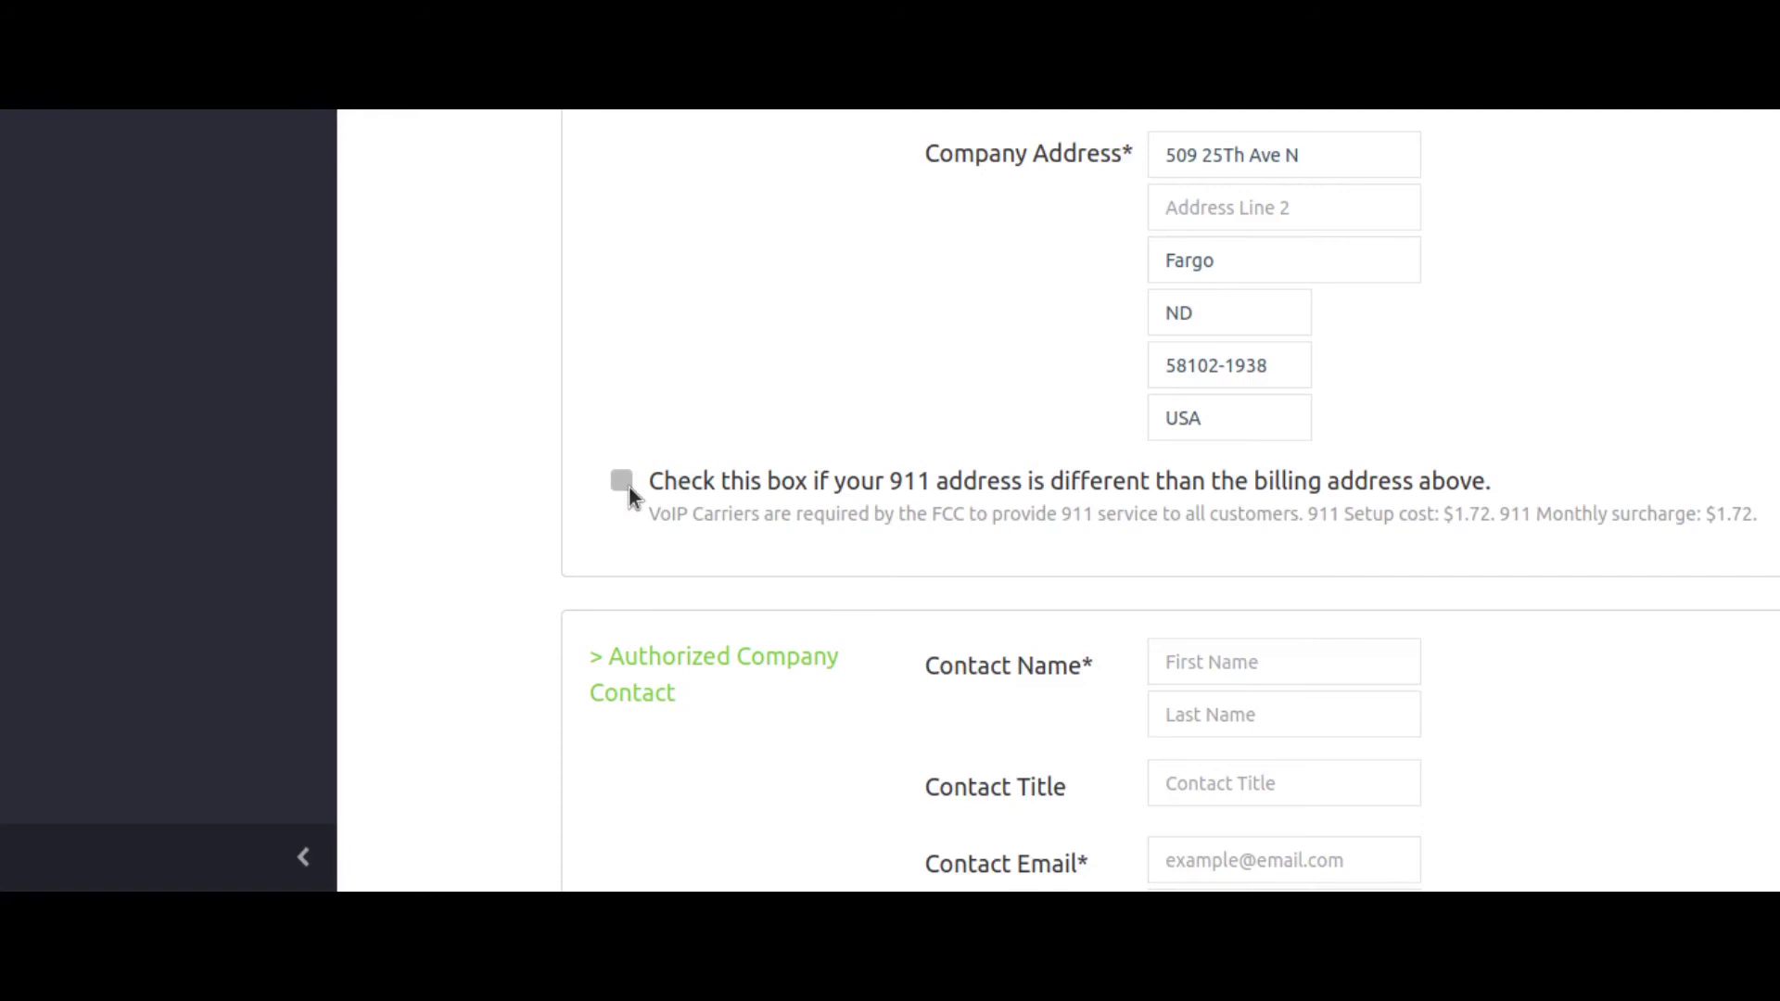
click(622, 482)
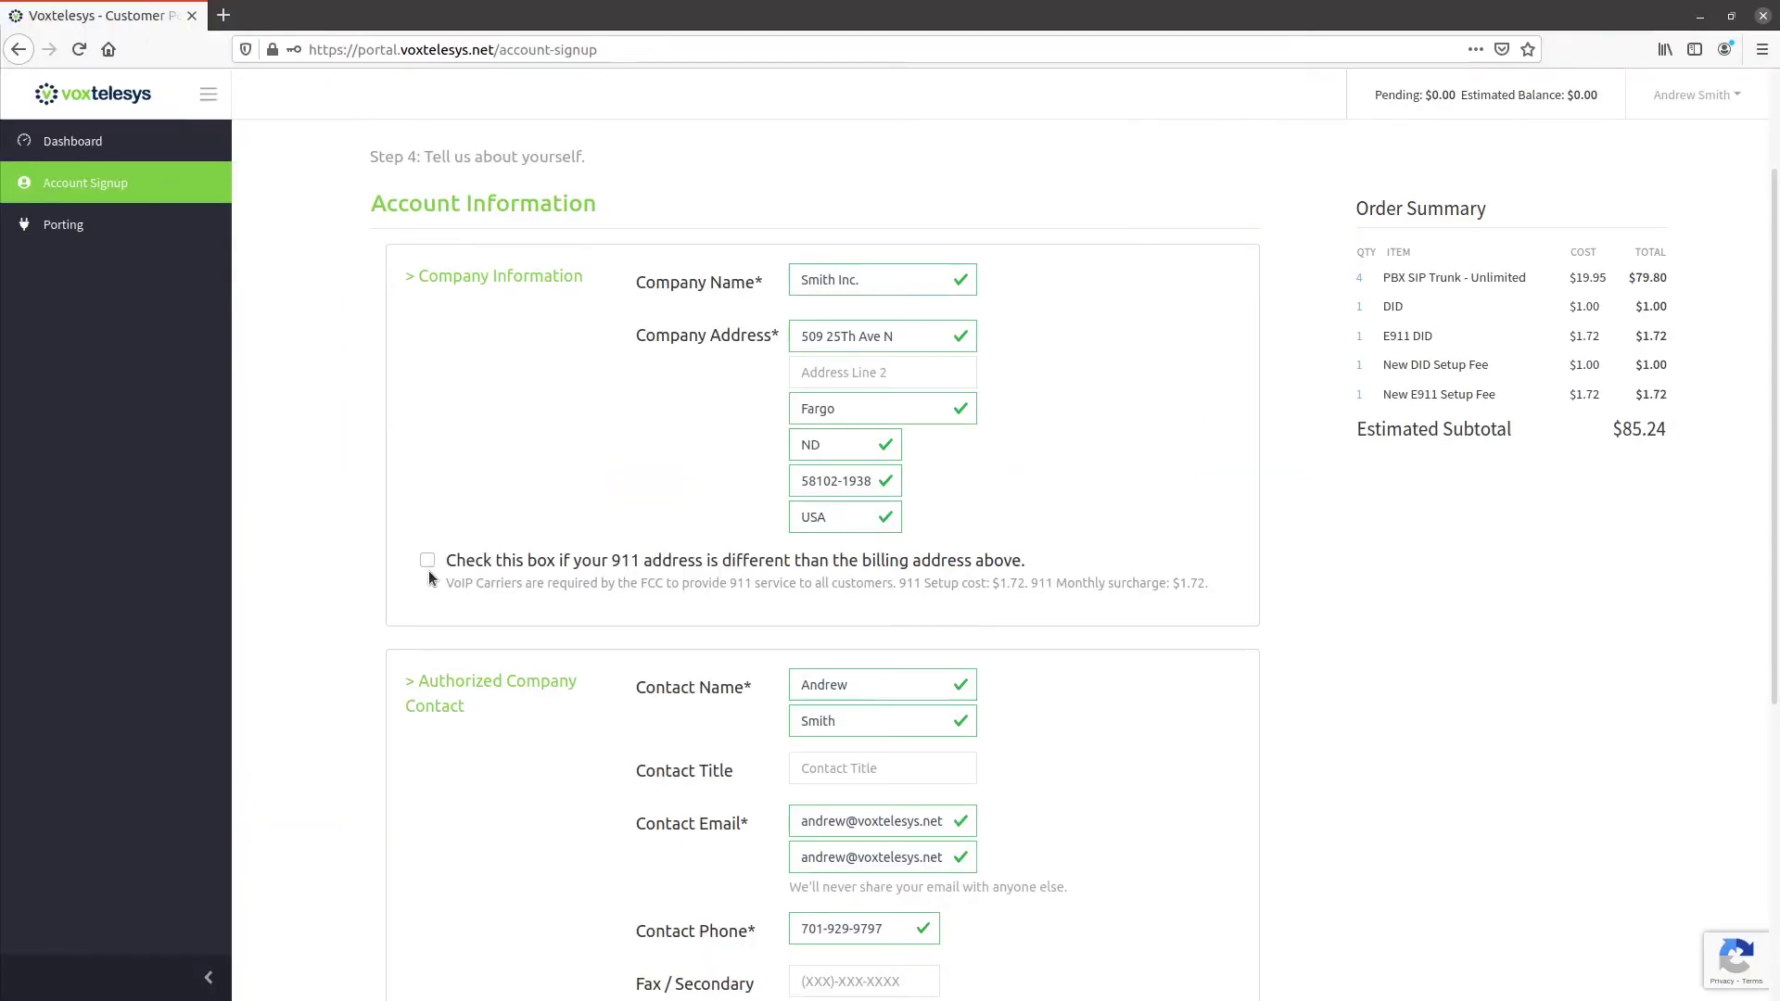
scroll(467, 664, down, 2)
scroll(466, 666, down, 1)
scroll(691, 648, down, 3)
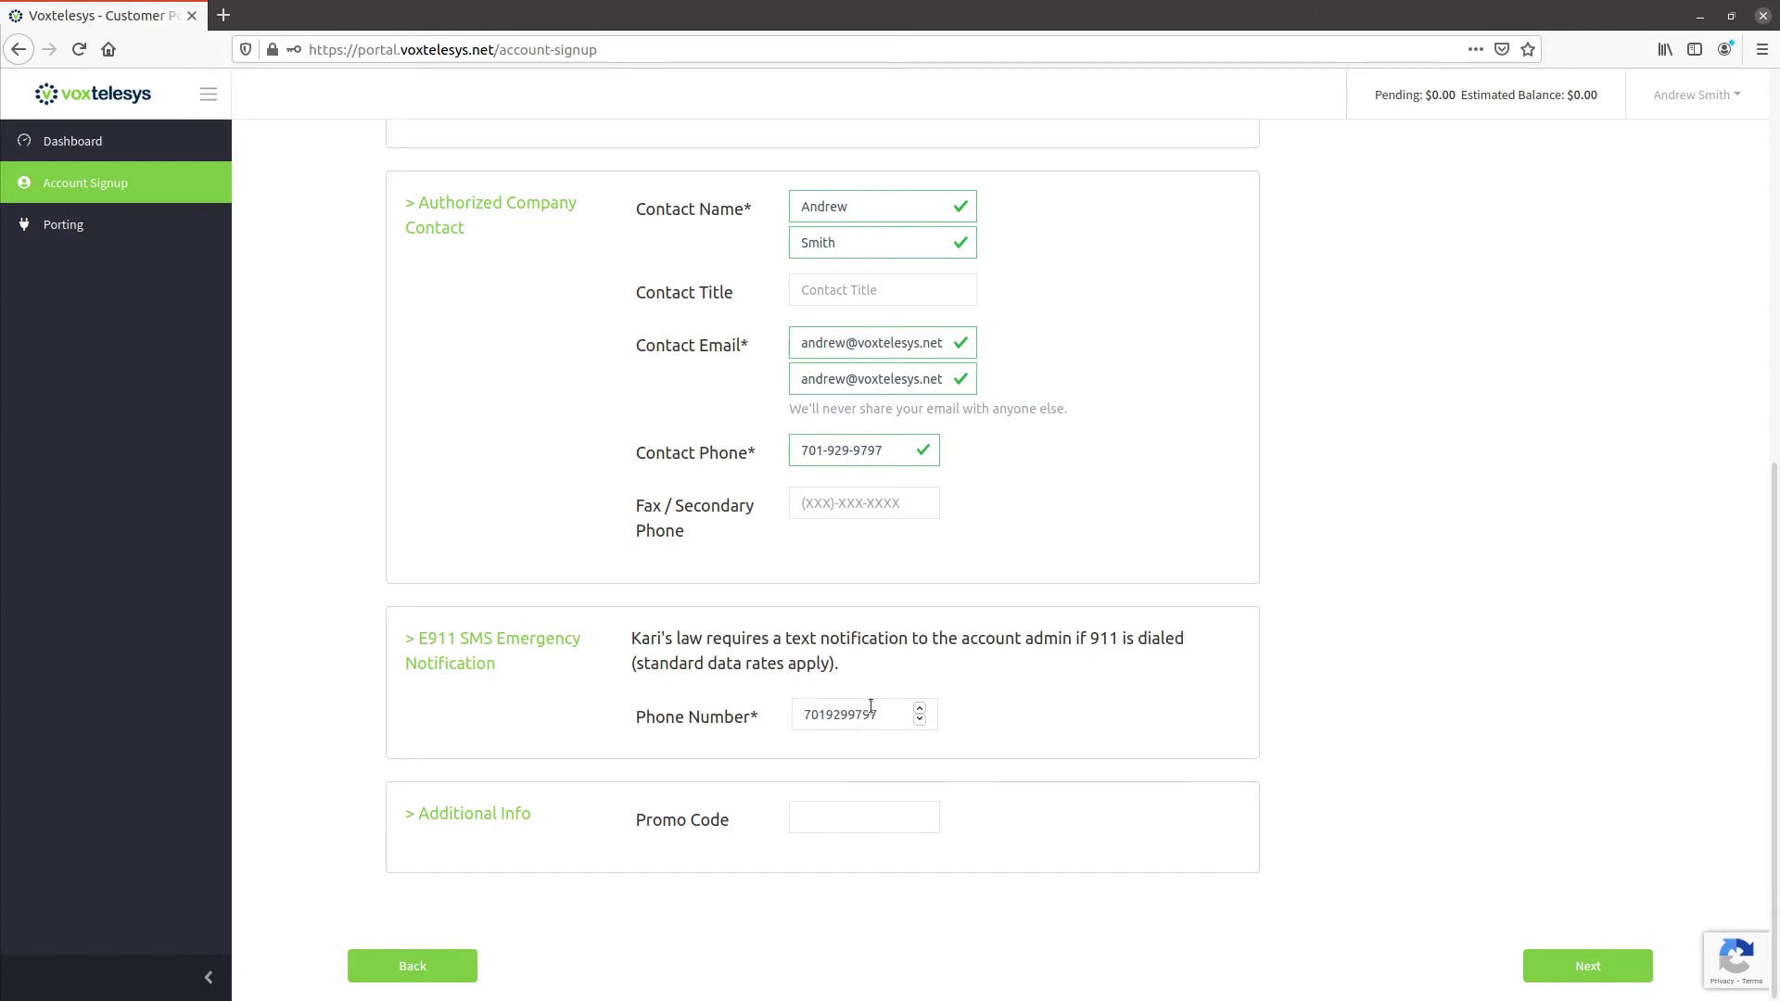
click(795, 714)
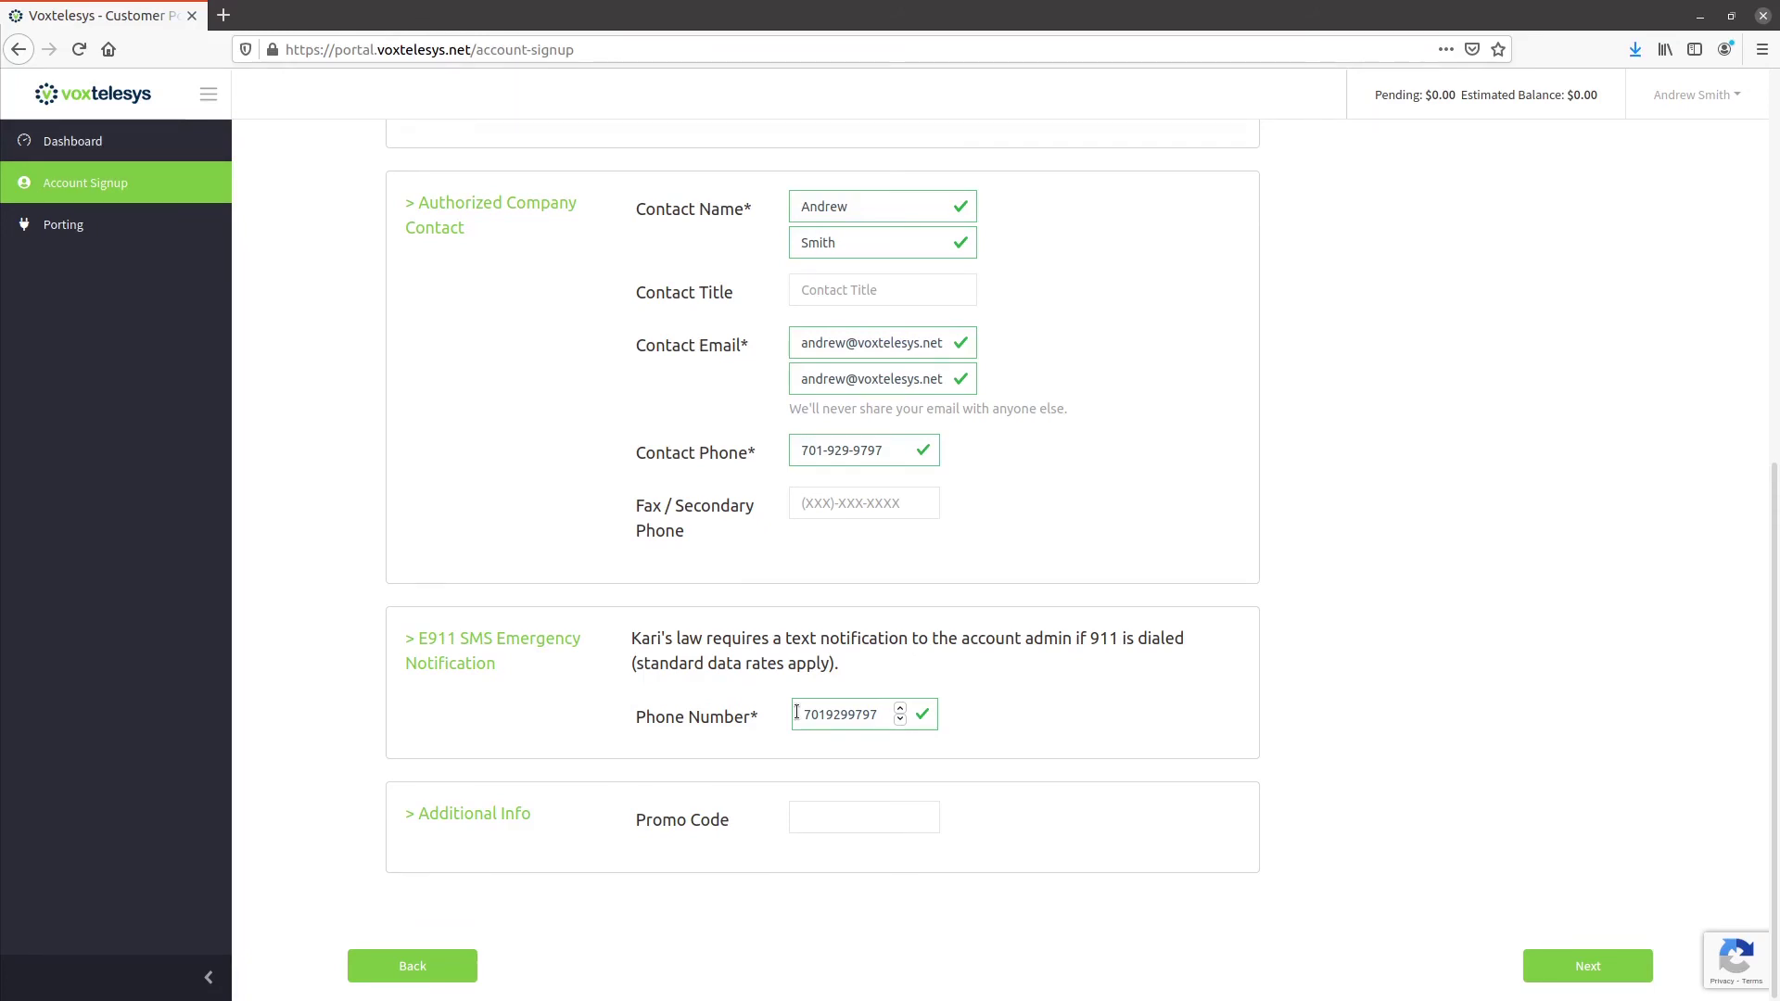
click(796, 713)
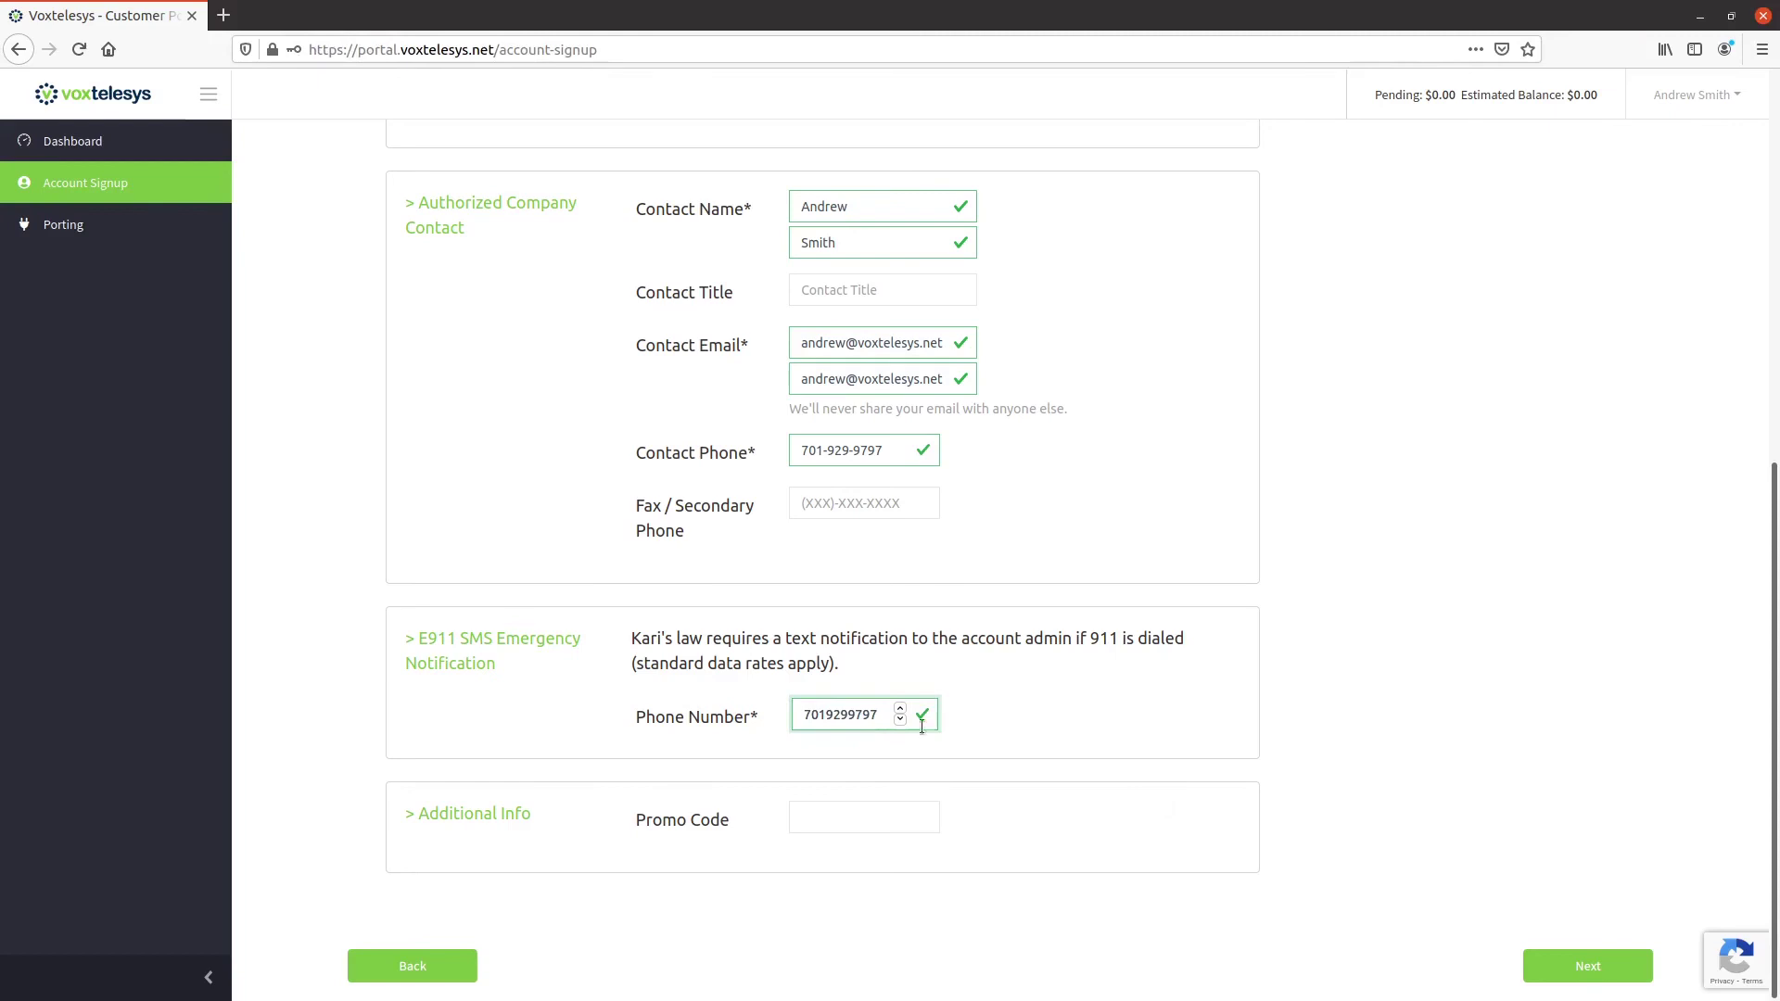
click(1583, 969)
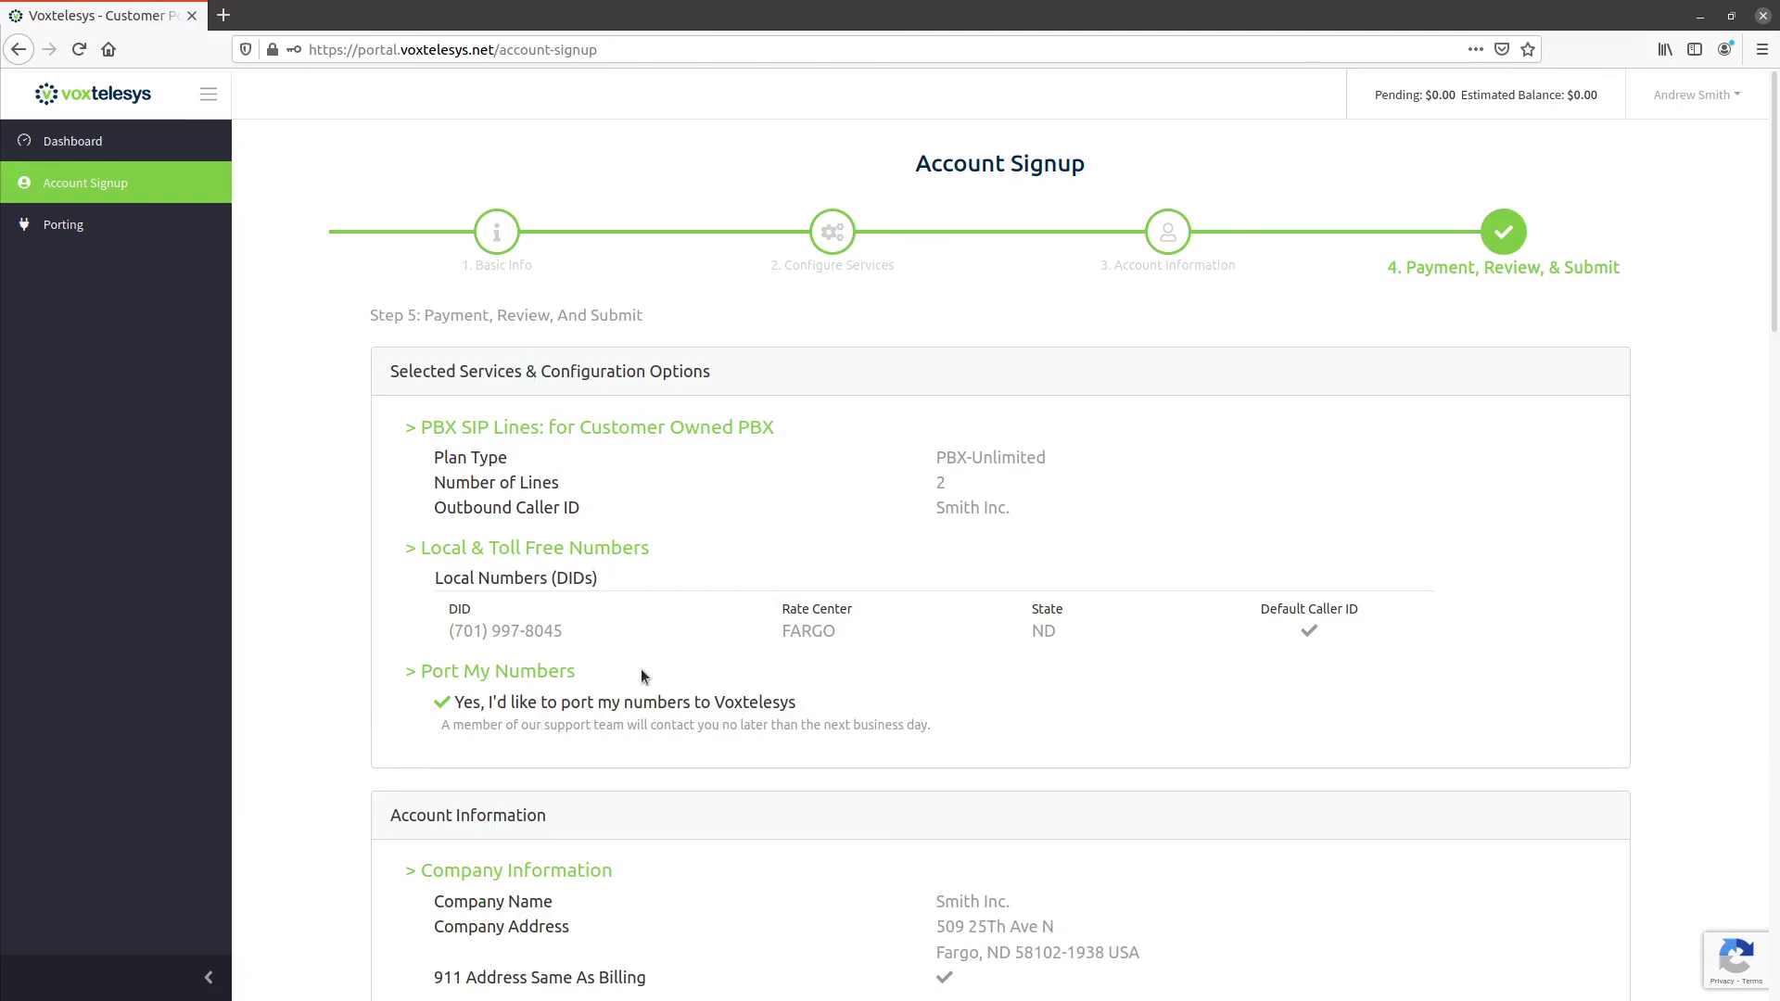
scroll(641, 677, down, 3)
scroll(642, 677, down, 1)
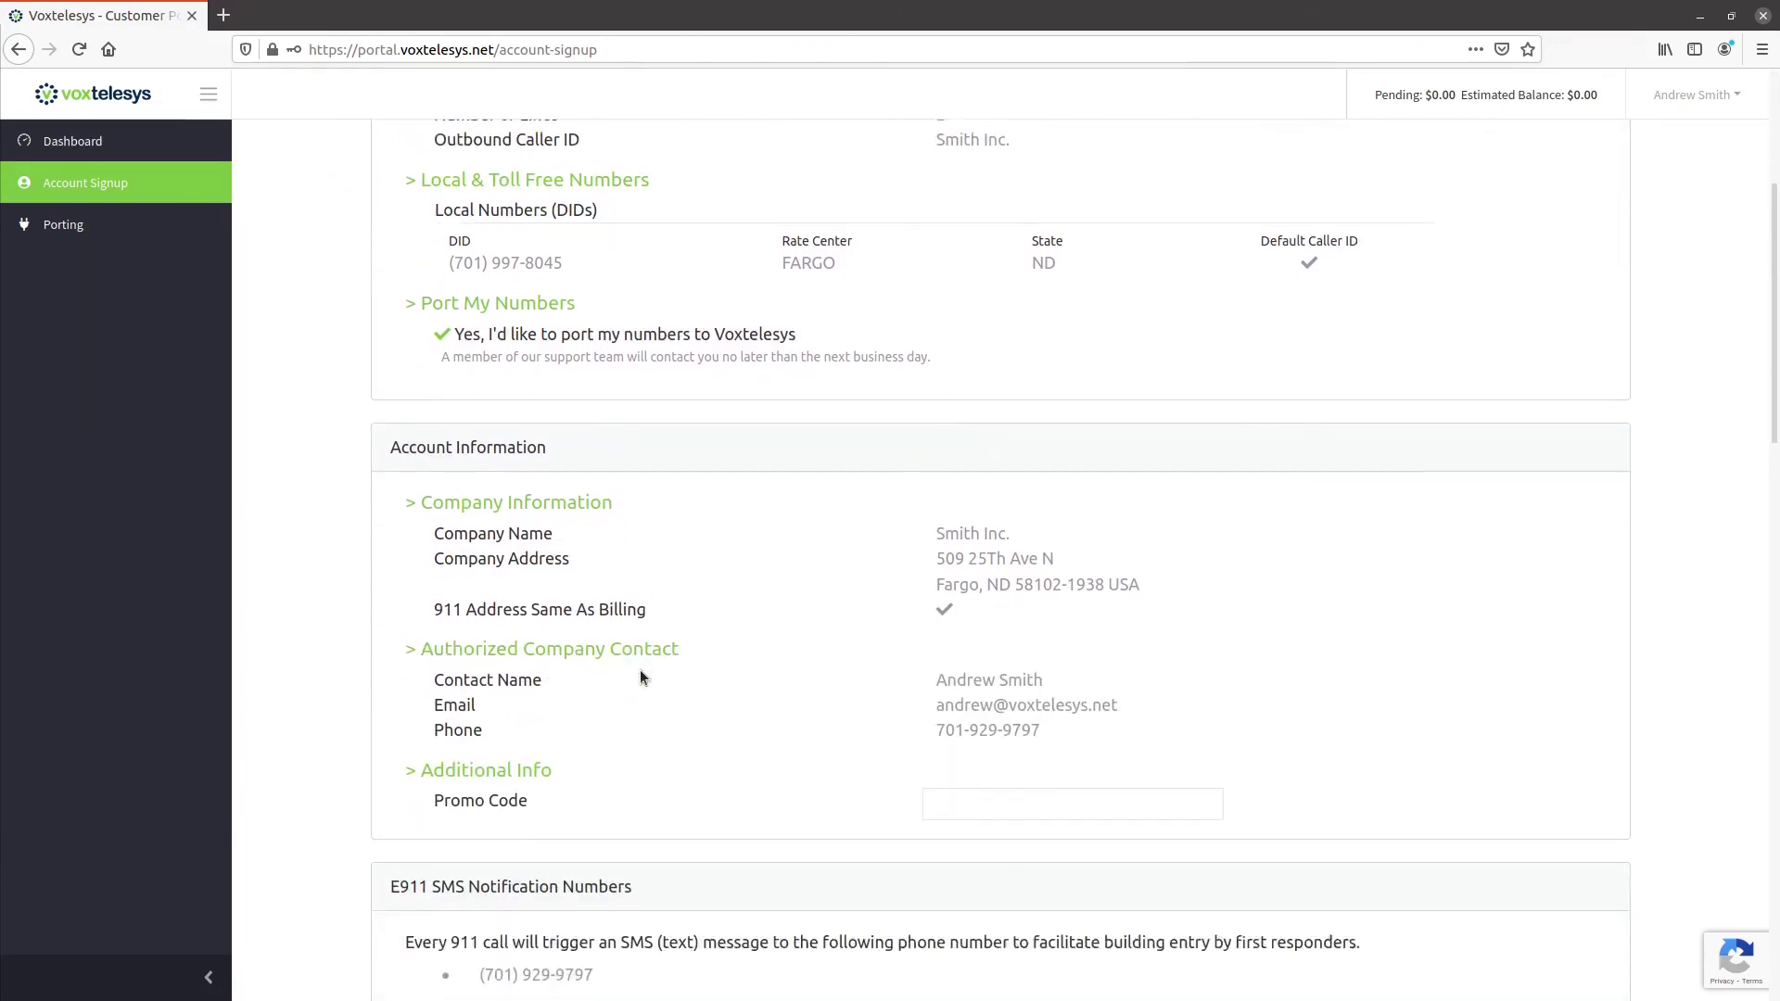
scroll(641, 677, down, 1)
scroll(641, 676, down, 1)
scroll(938, 633, down, 3)
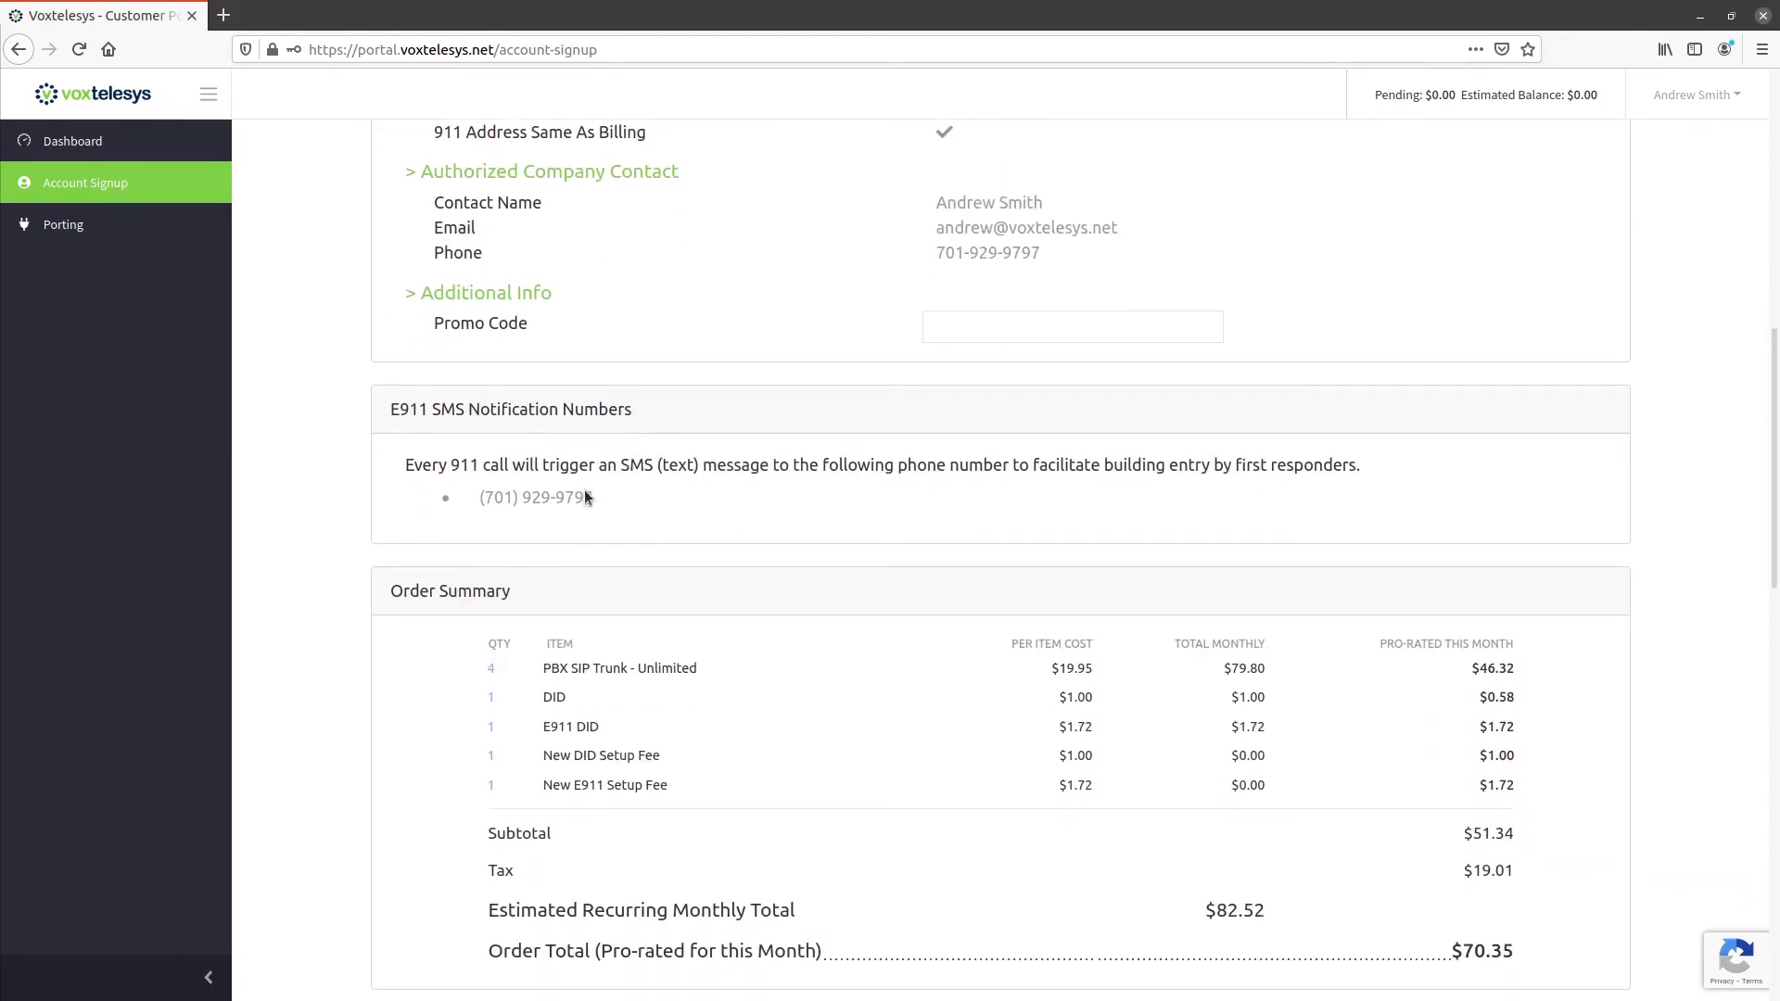
scroll(591, 559, down, 3)
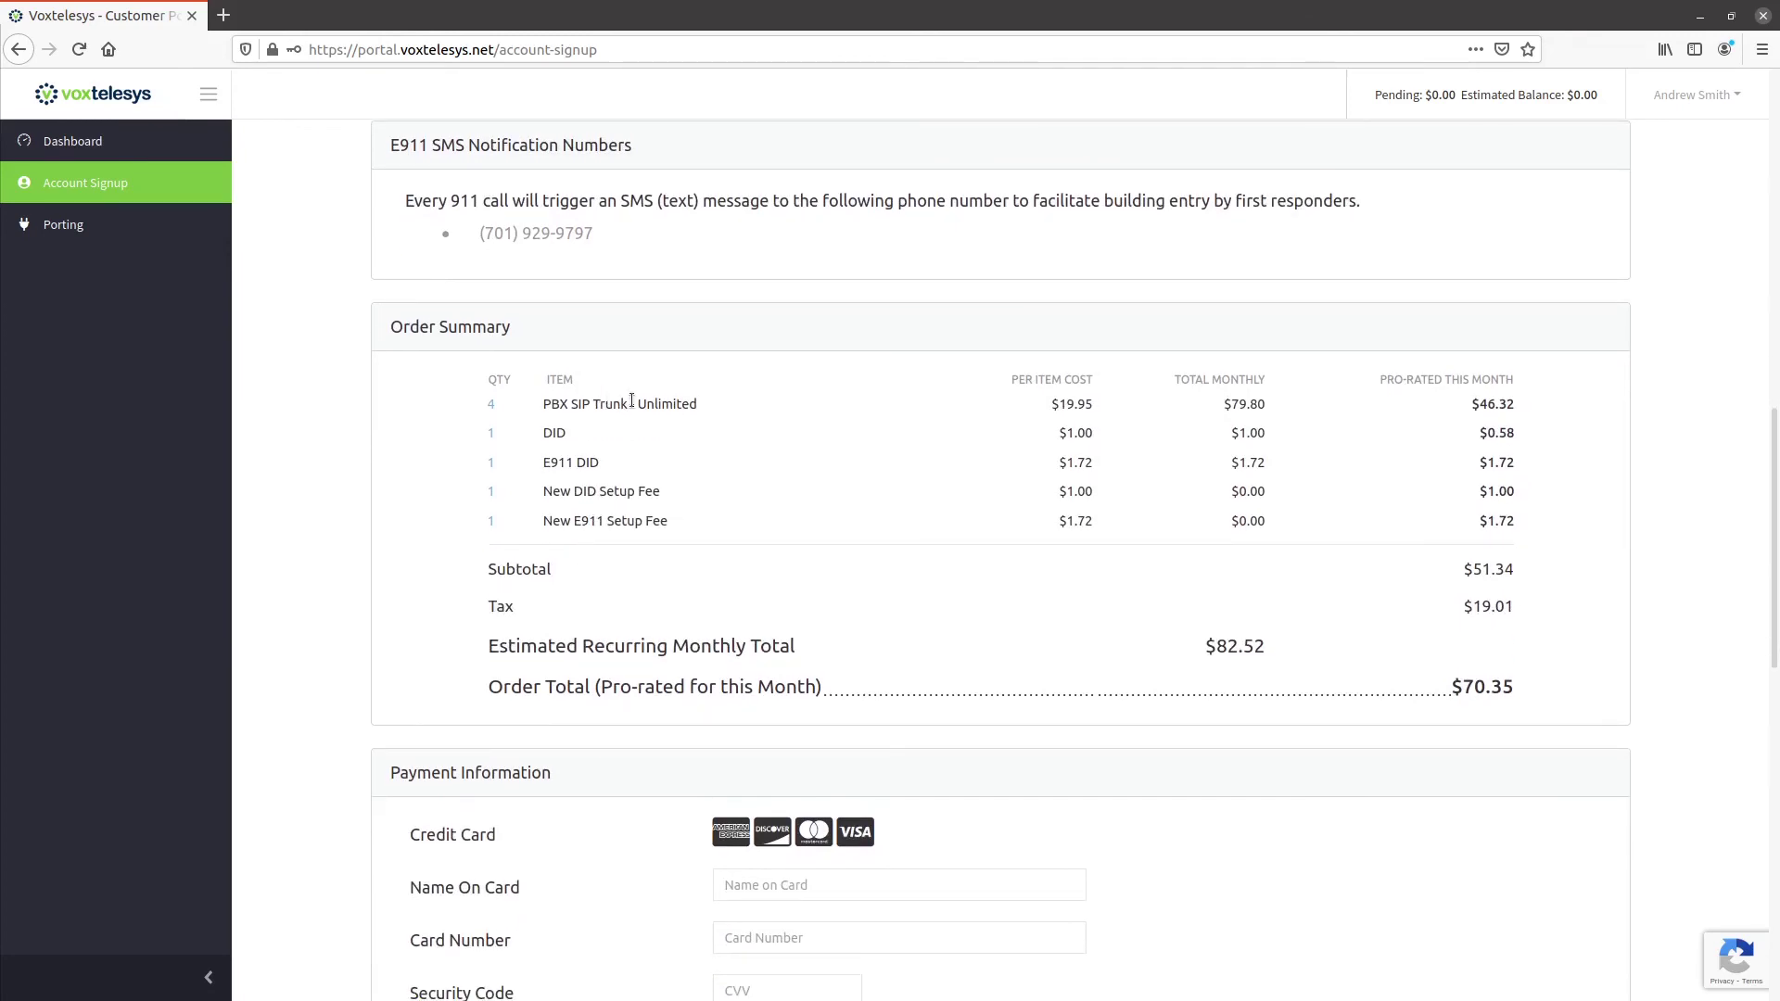
scroll(605, 569, down, 3)
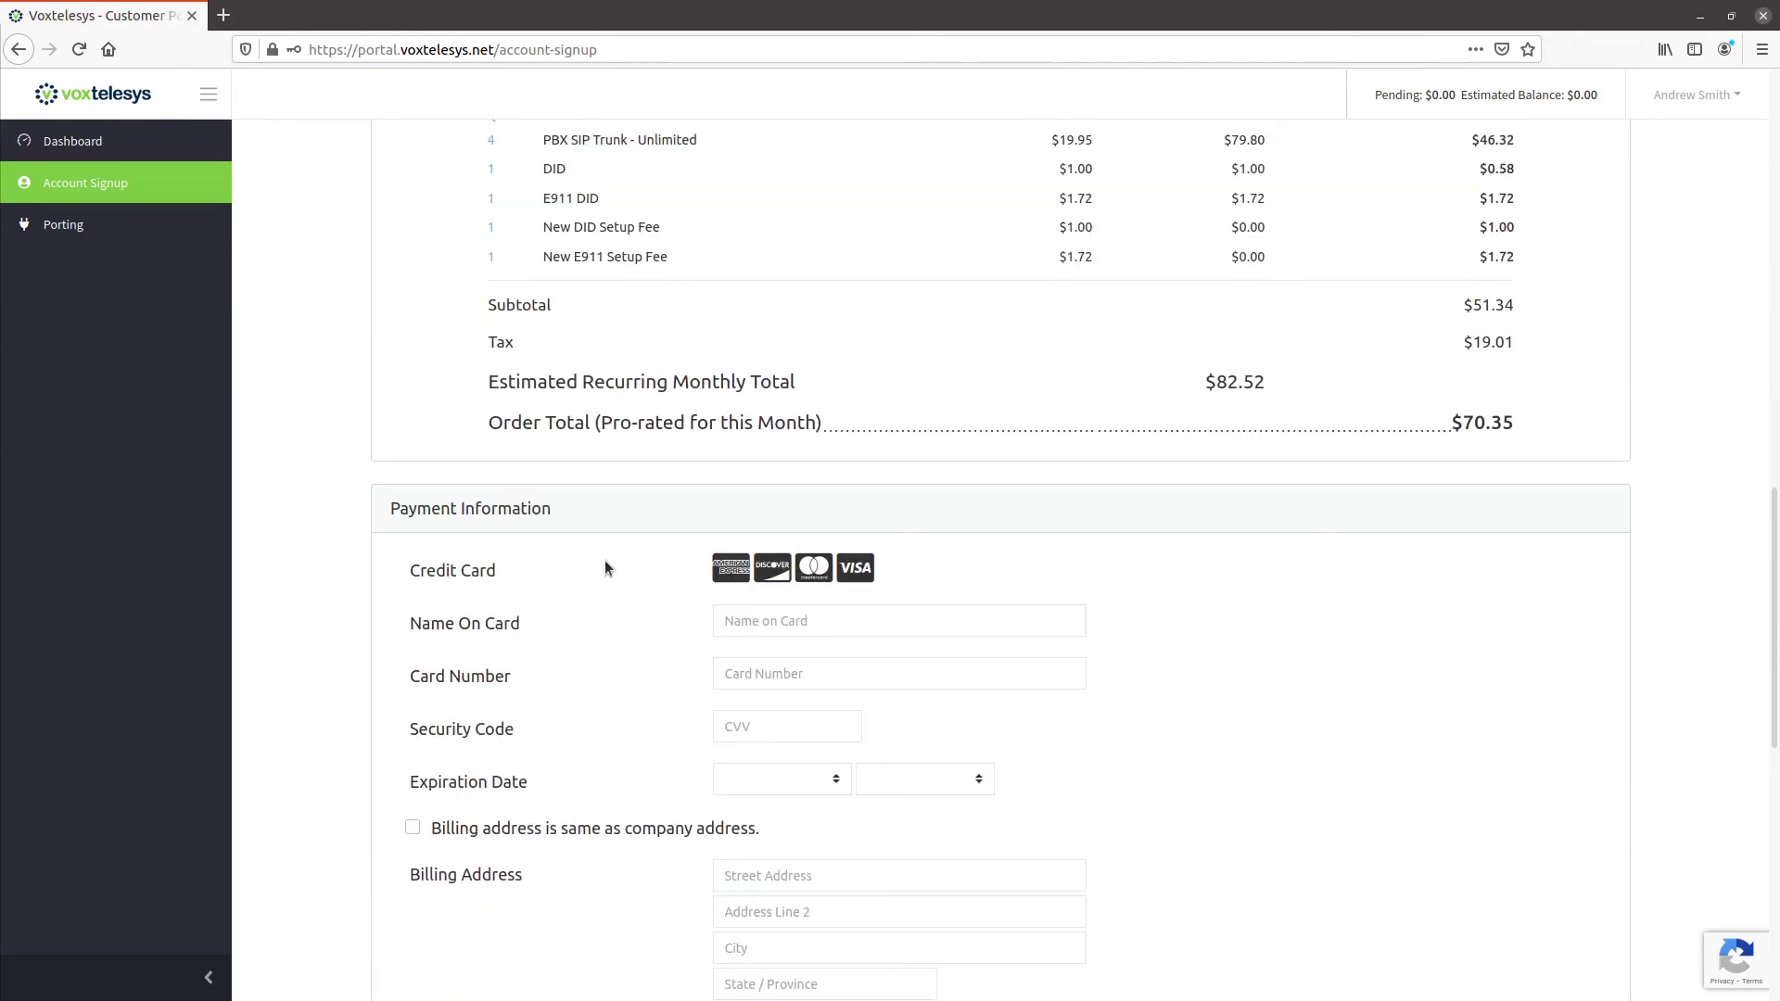
scroll(606, 568, down, 2)
scroll(606, 568, down, 1)
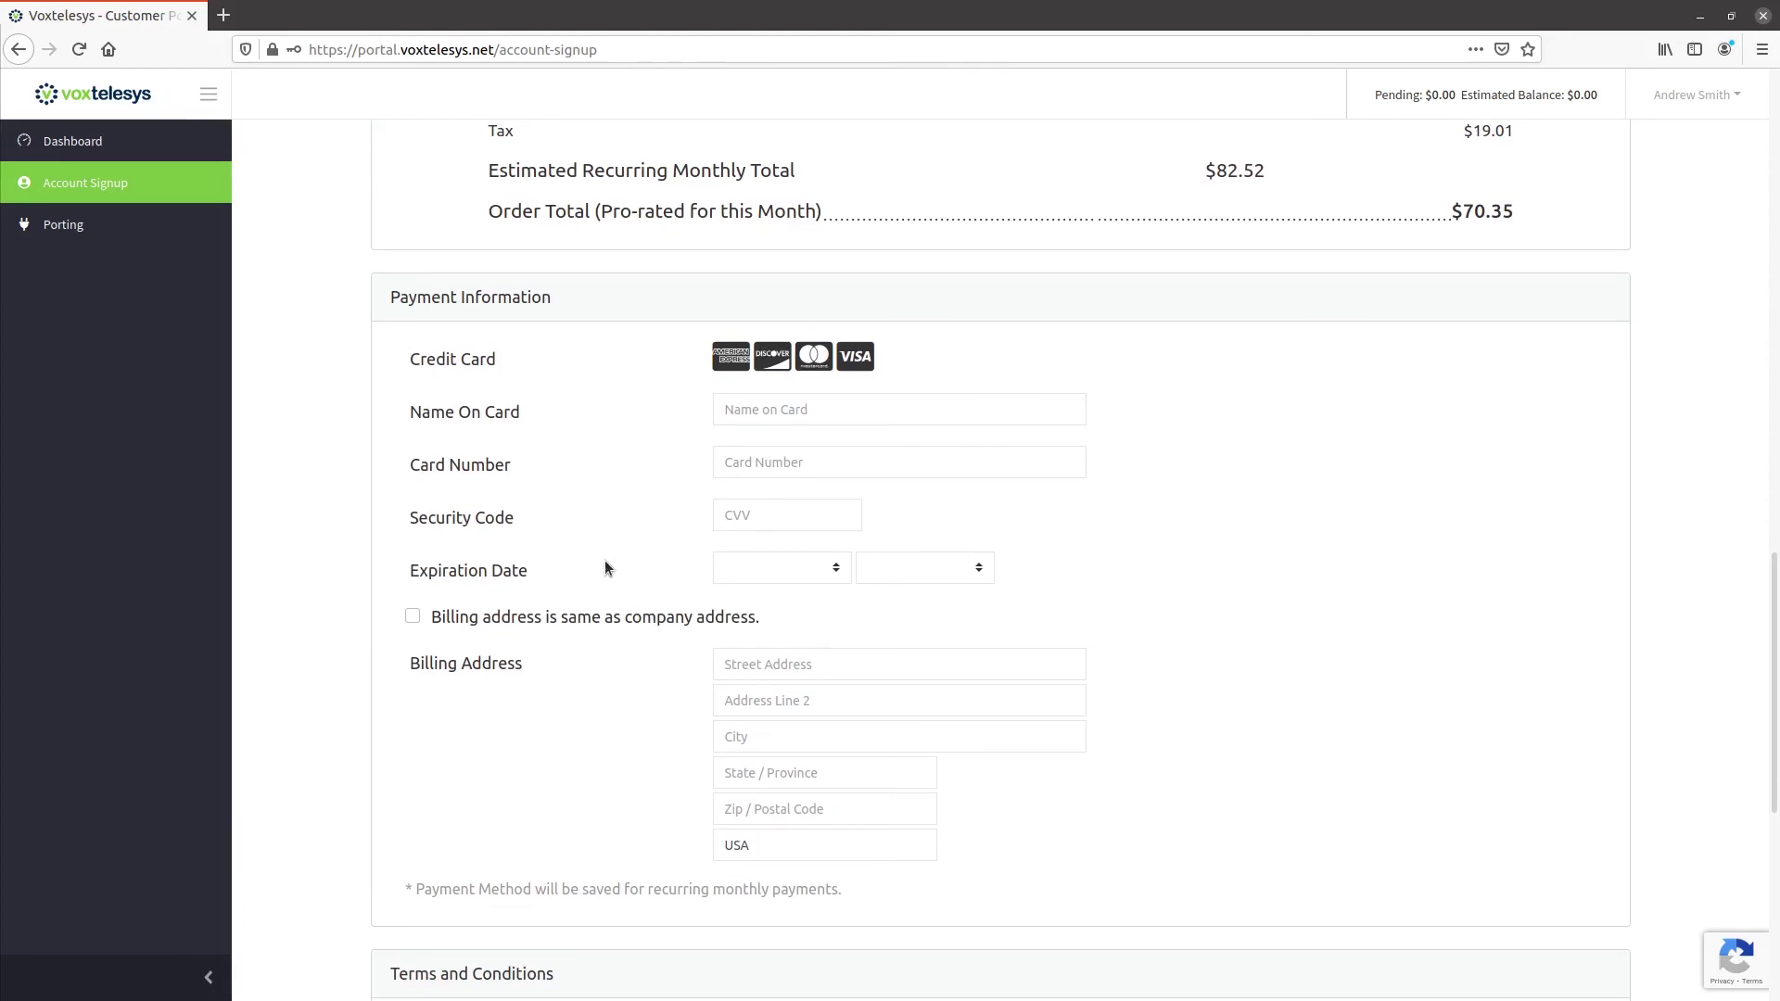
scroll(605, 568, down, 2)
scroll(651, 647, down, 1)
scroll(651, 646, down, 1)
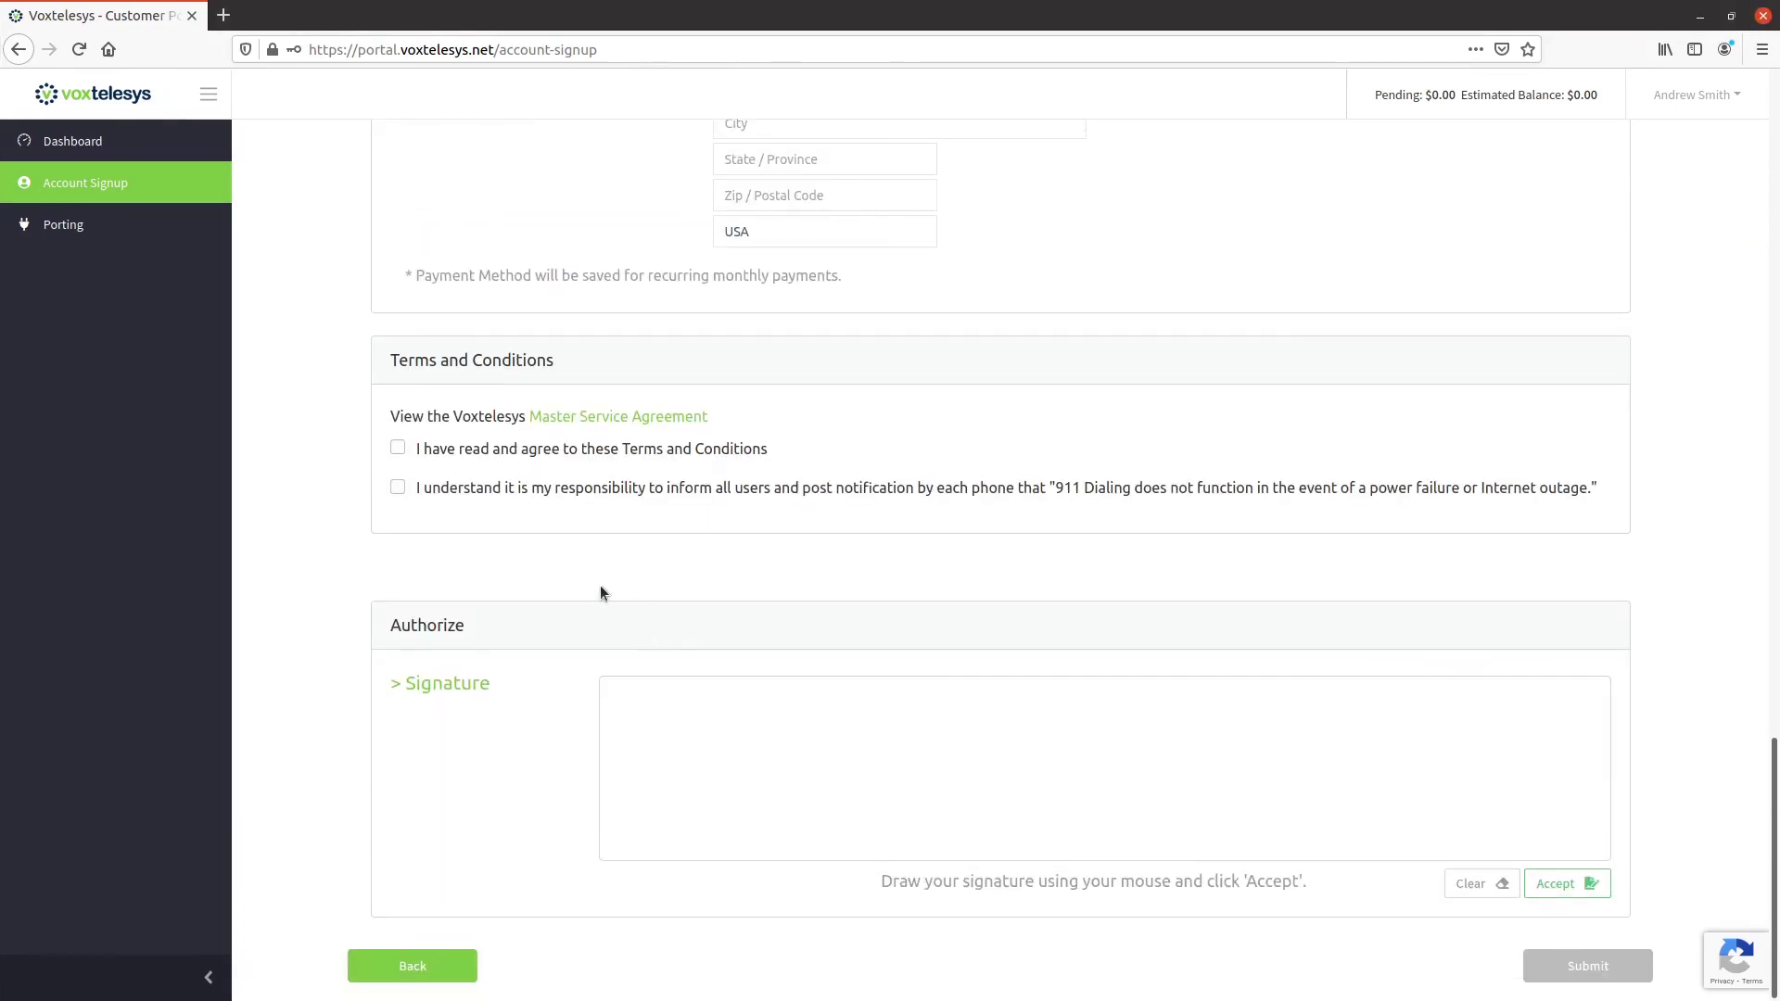
Agree to both Terms and Conditions boxes and accept a hand-drawn signature.
click(398, 448)
click(397, 488)
drag(806, 735, 991, 747)
click(1565, 883)
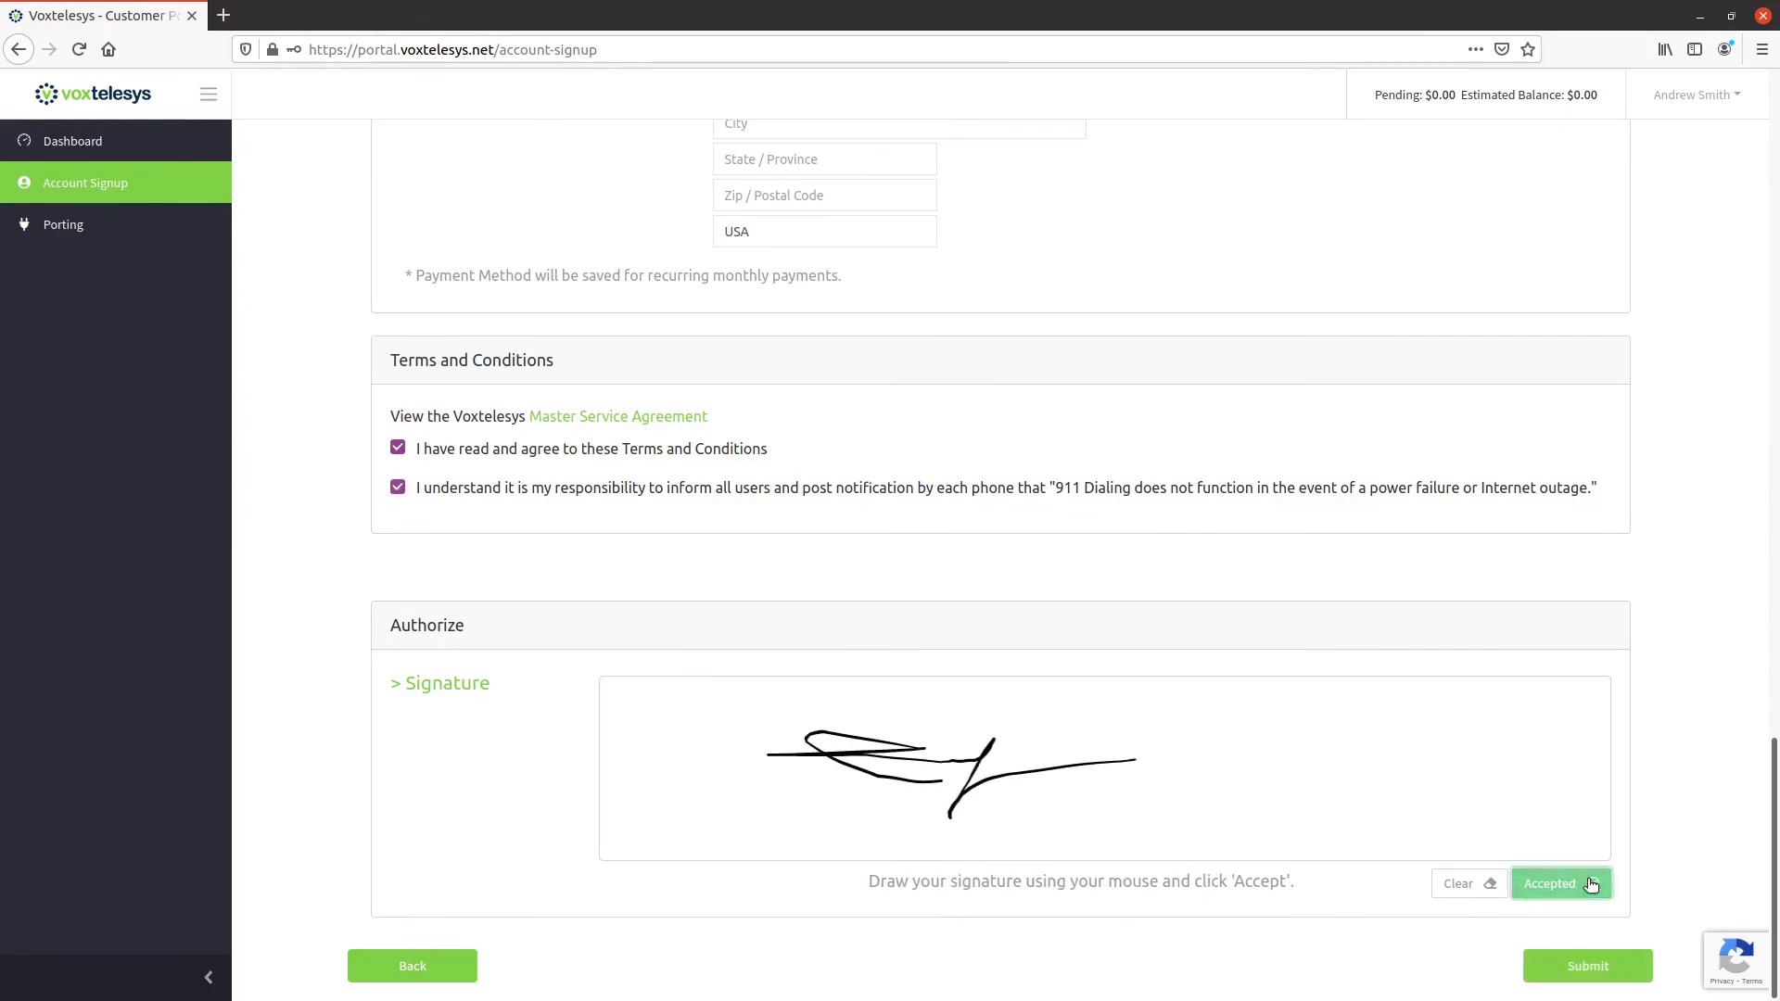